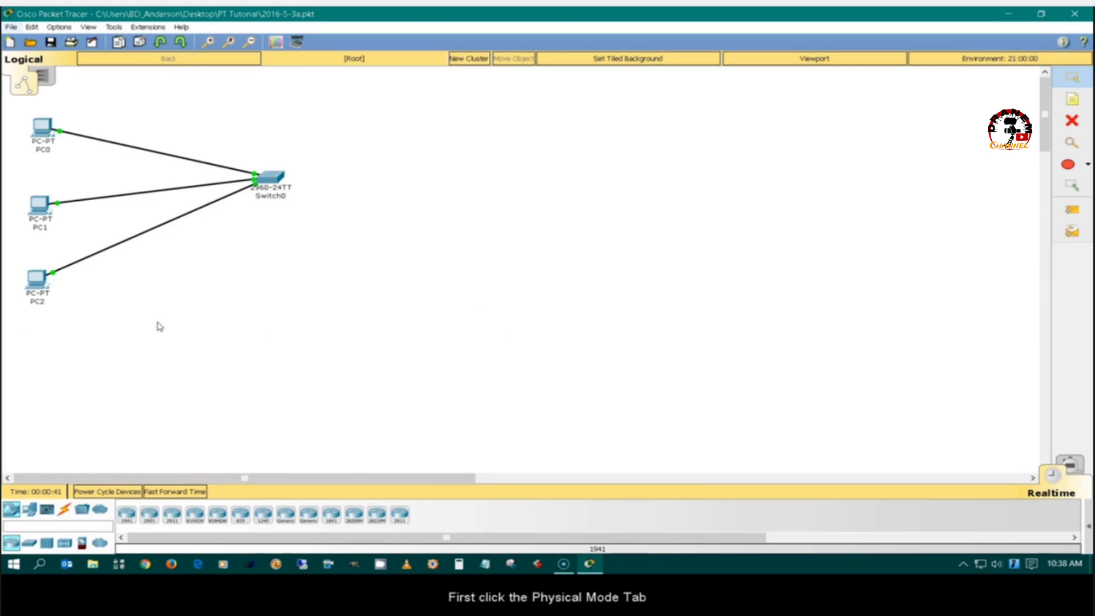
- Open the Physical view of Home City's Corporate Office and zoom into the room
click(49, 80)
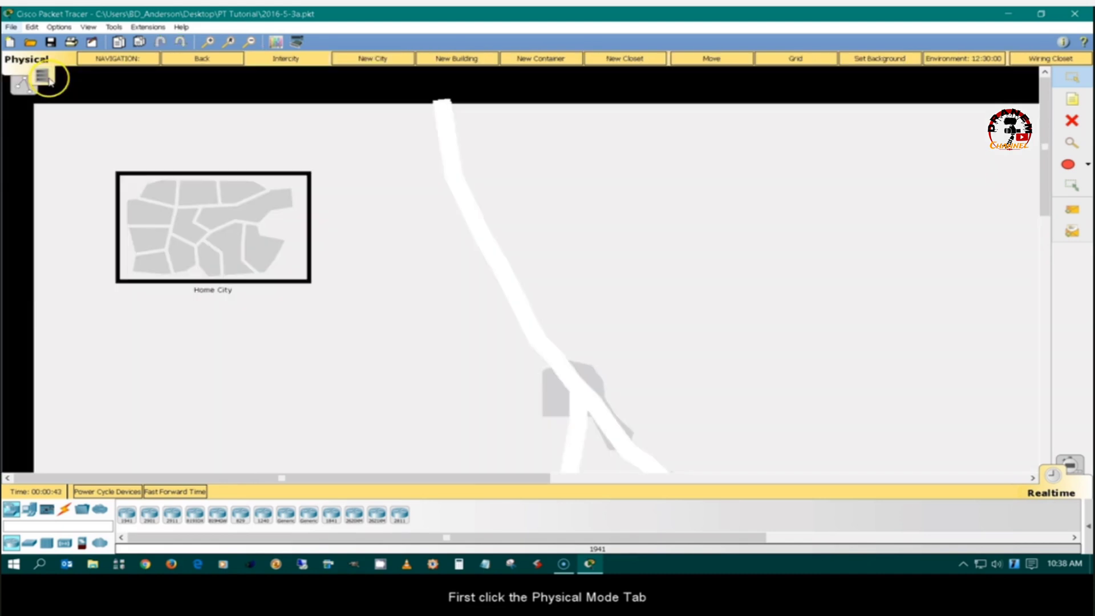
click(200, 247)
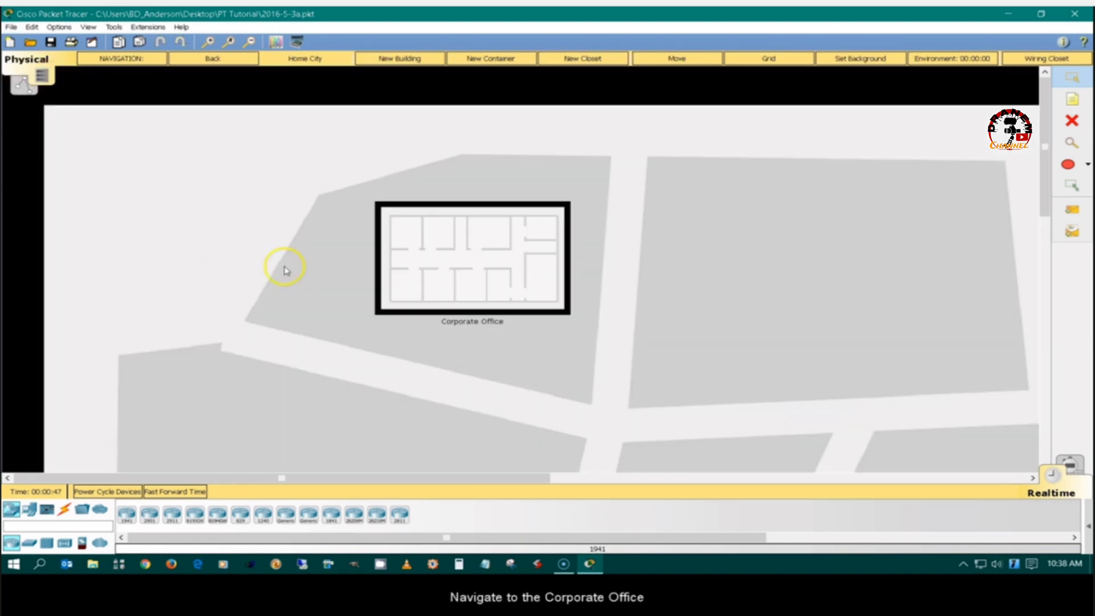
click(442, 254)
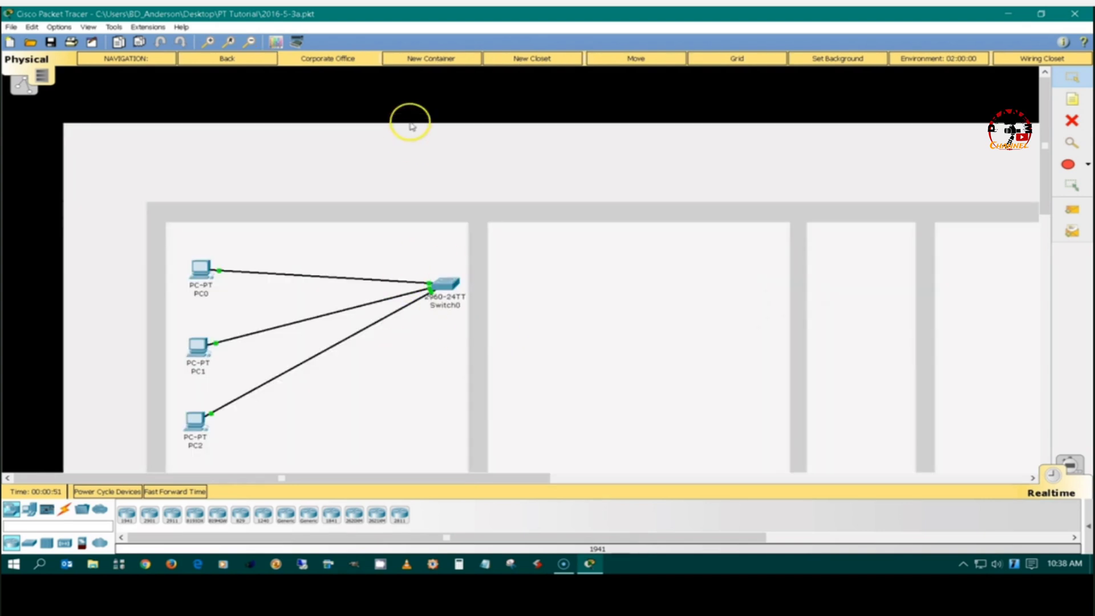
click(209, 41)
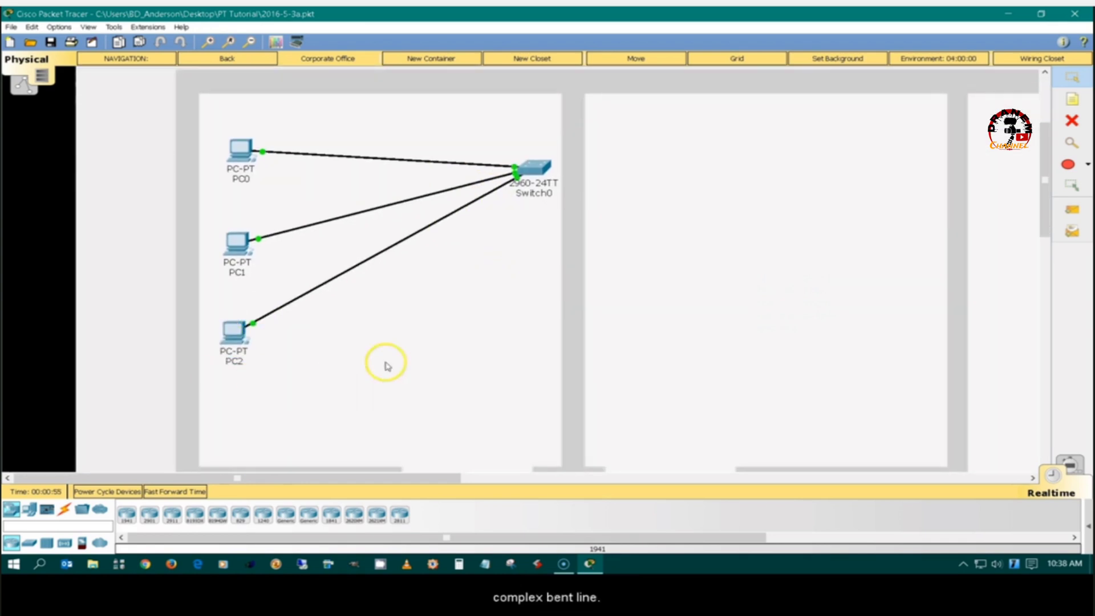
- Add four bend points along the PC0 cable toward Switch0
right_click(300, 156)
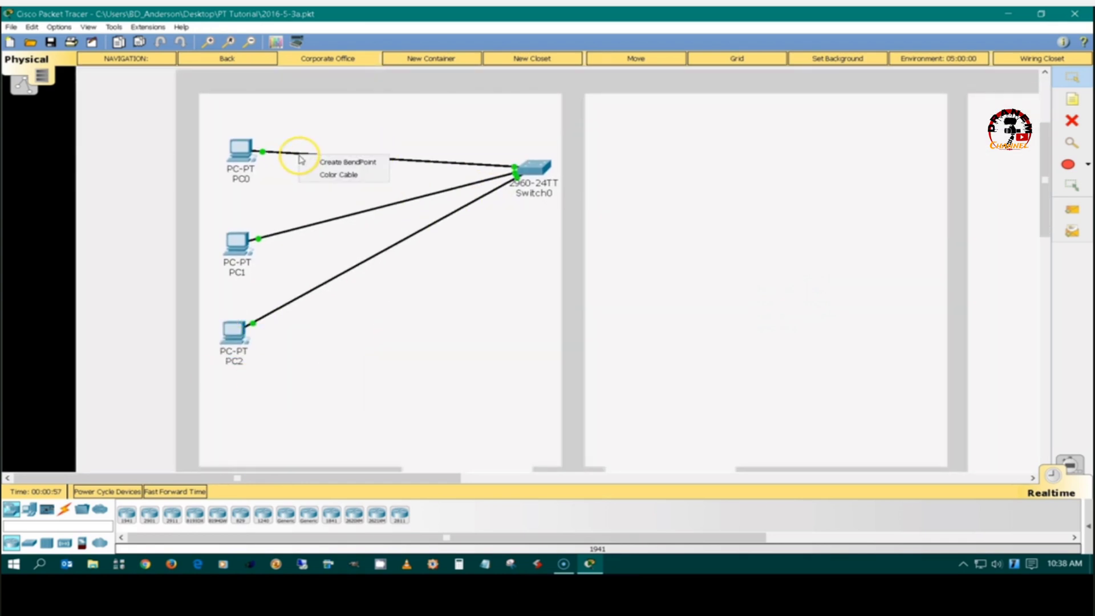
key(Escape)
right_click(301, 160)
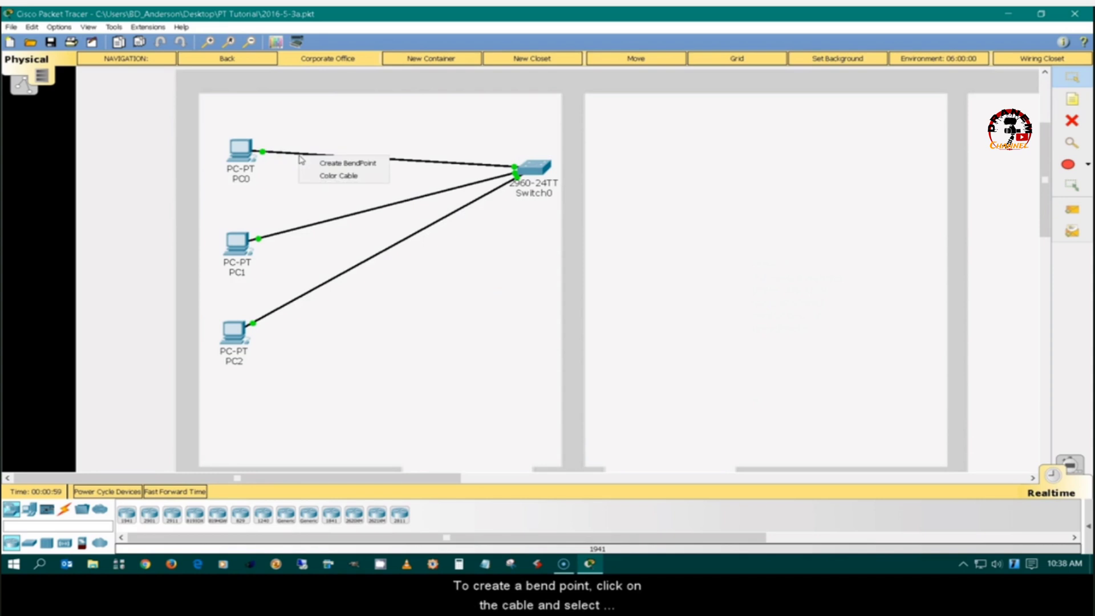
click(349, 162)
right_click(348, 161)
click(370, 162)
right_click(427, 163)
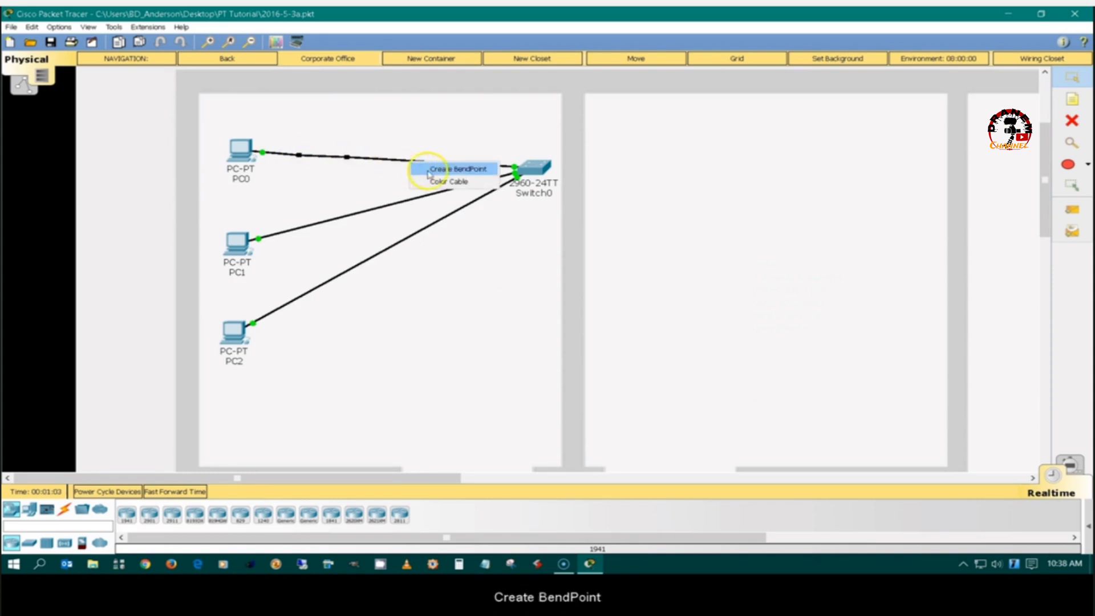
click(429, 170)
right_click(466, 165)
click(484, 168)
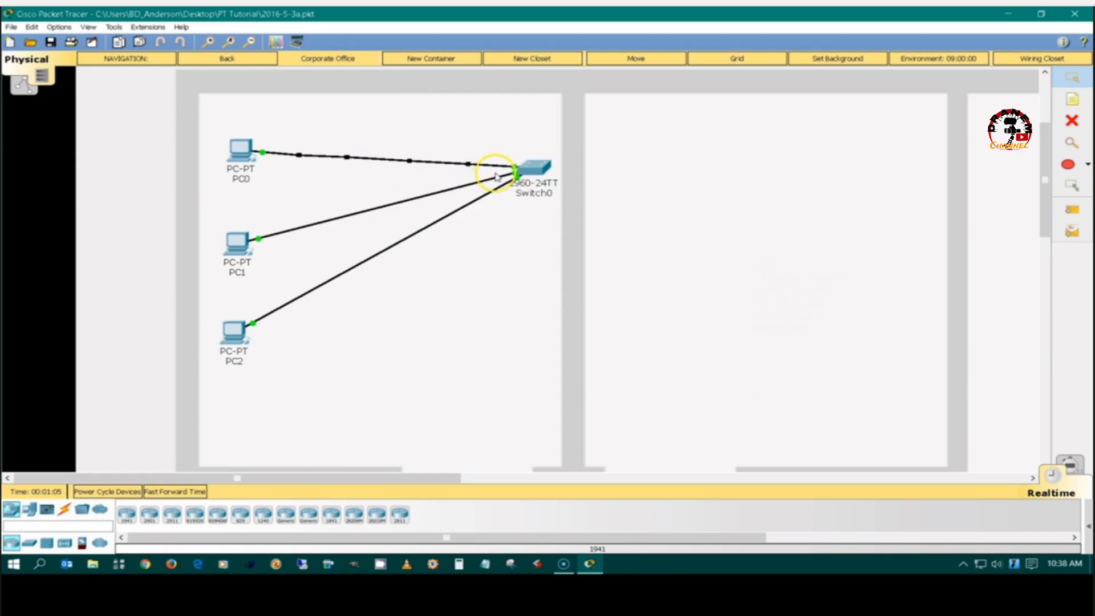
- Add four bend points along the PC1 cable, the last near Switch0
right_click(295, 233)
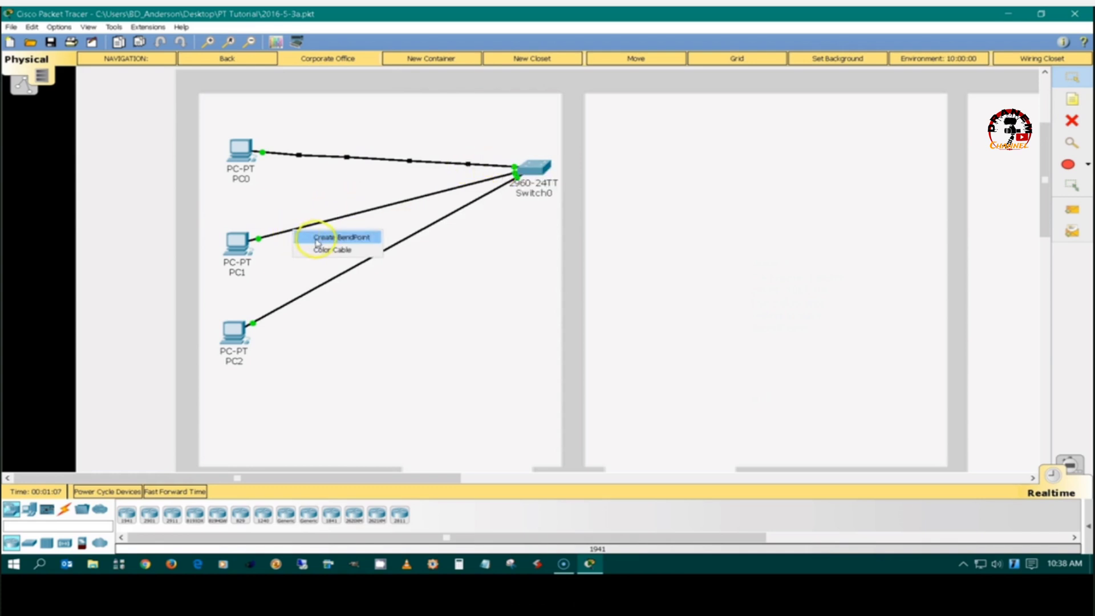
click(318, 236)
right_click(342, 218)
click(377, 224)
right_click(405, 199)
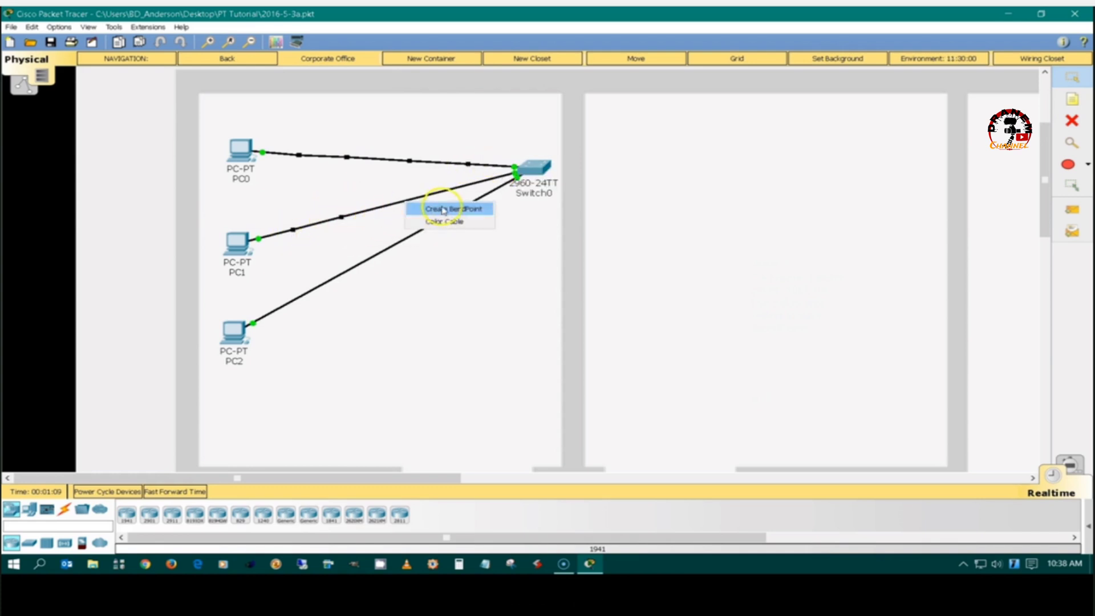
click(436, 206)
right_click(454, 191)
click(485, 201)
- Add four bend points along the PC2 cable, from Switch0 back to PC2
right_click(454, 211)
click(482, 221)
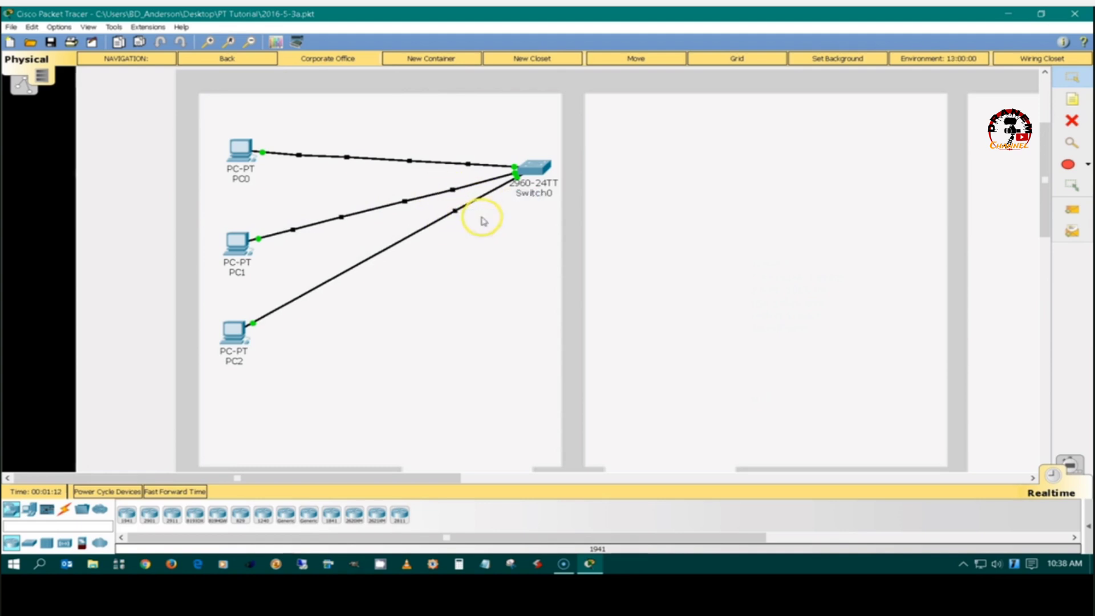
right_click(405, 245)
click(429, 250)
right_click(331, 278)
click(359, 286)
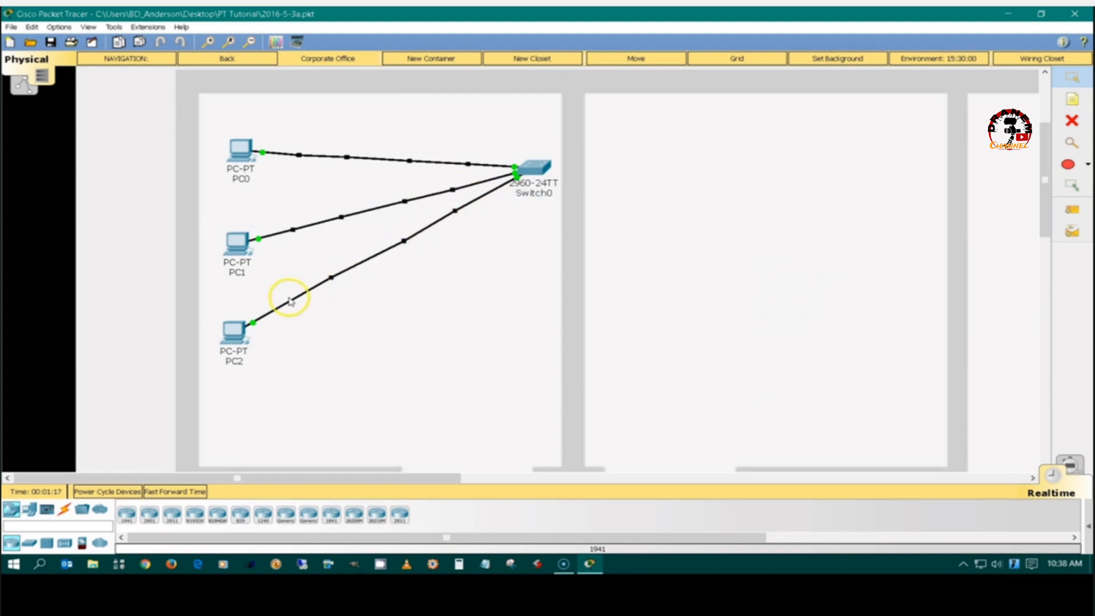
right_click(288, 300)
click(317, 312)
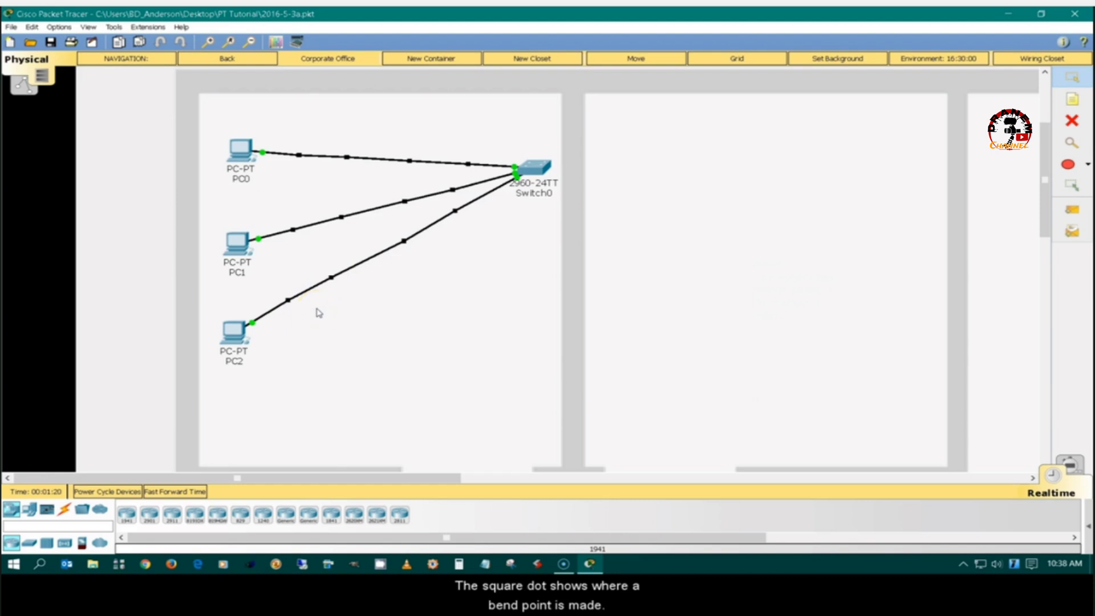
- Drag three PC2 cable bend points to reroute it, lifting one onto the PC1 cable
drag(333, 279, 331, 255)
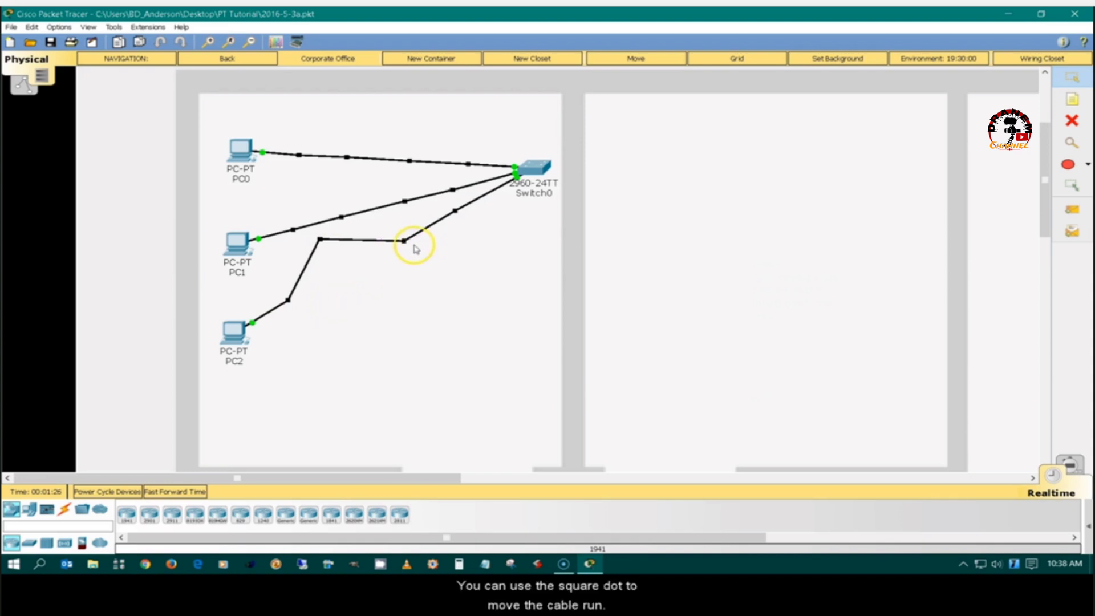
drag(404, 239, 414, 215)
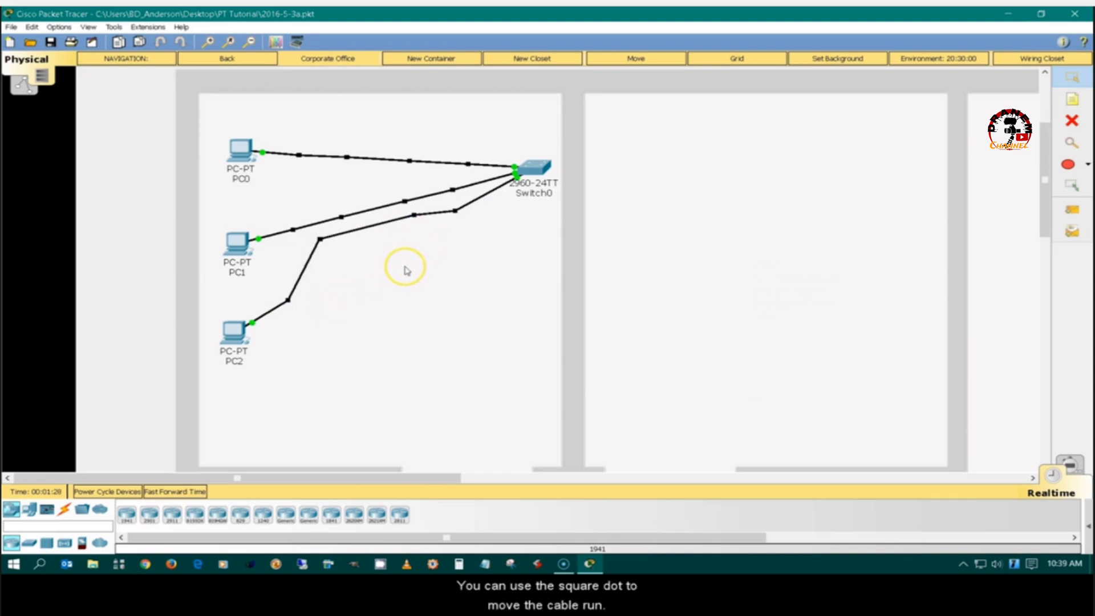
drag(455, 211, 410, 211)
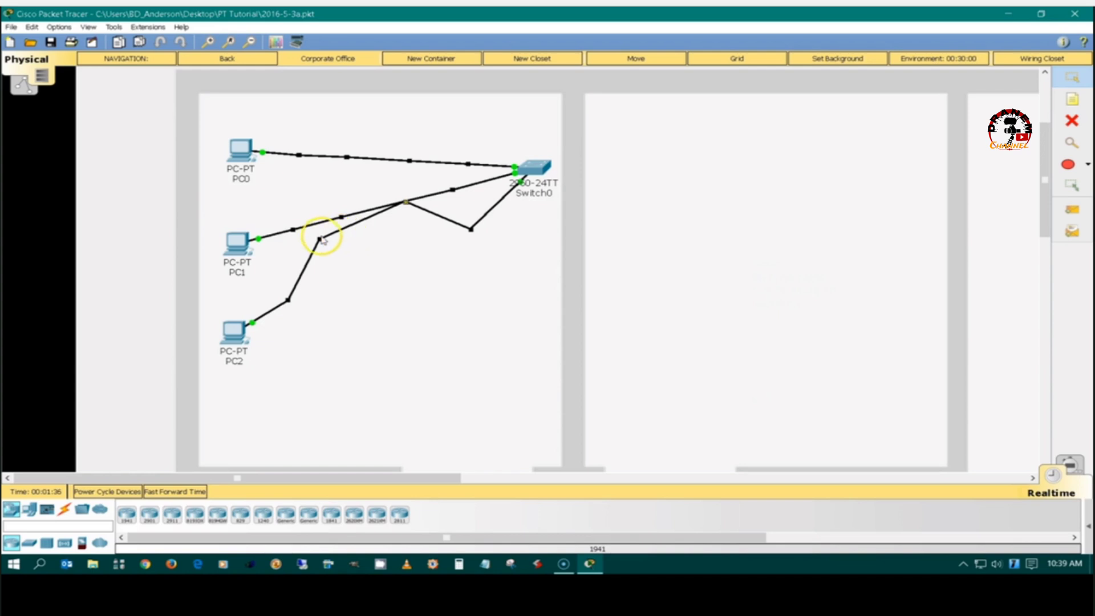
- Snap a PC2 cable bend and two PC0 cable bends onto the PC1 cable to group them
drag(321, 242, 344, 222)
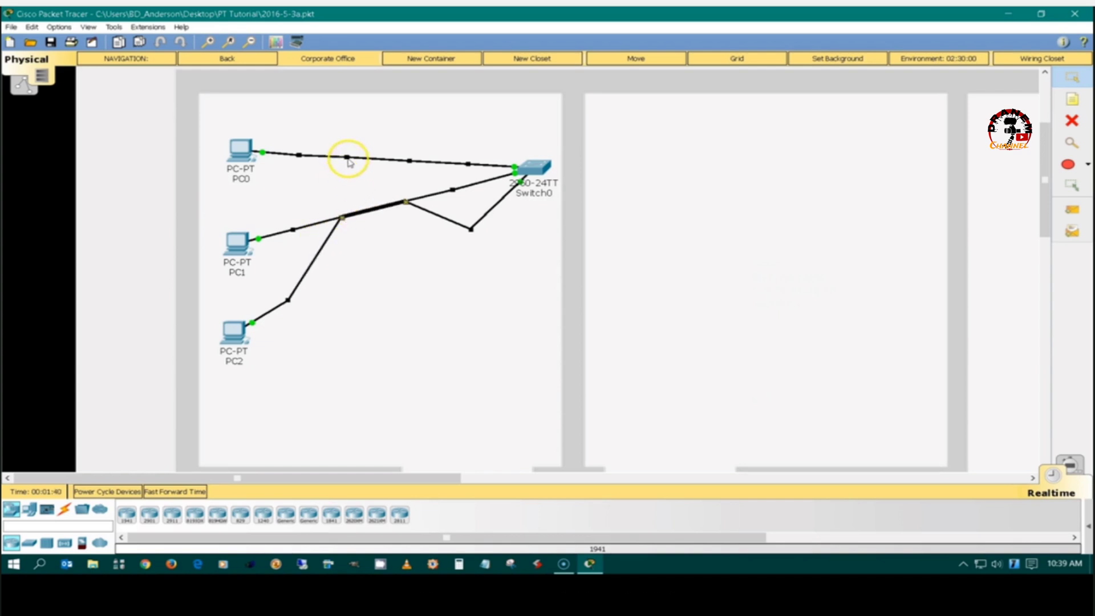
drag(346, 158, 344, 227)
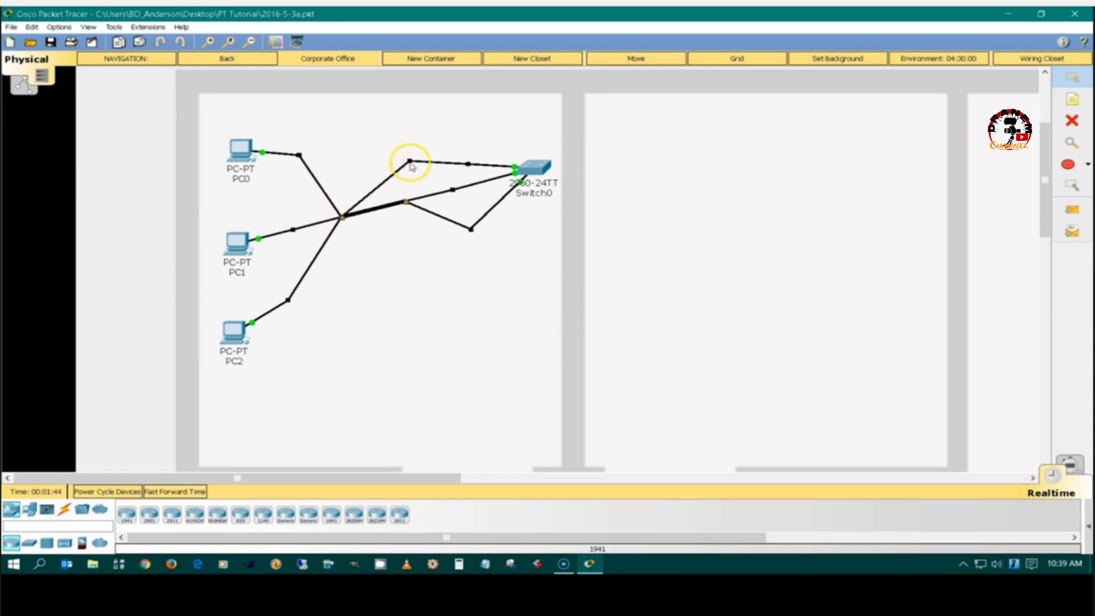
drag(410, 163, 406, 203)
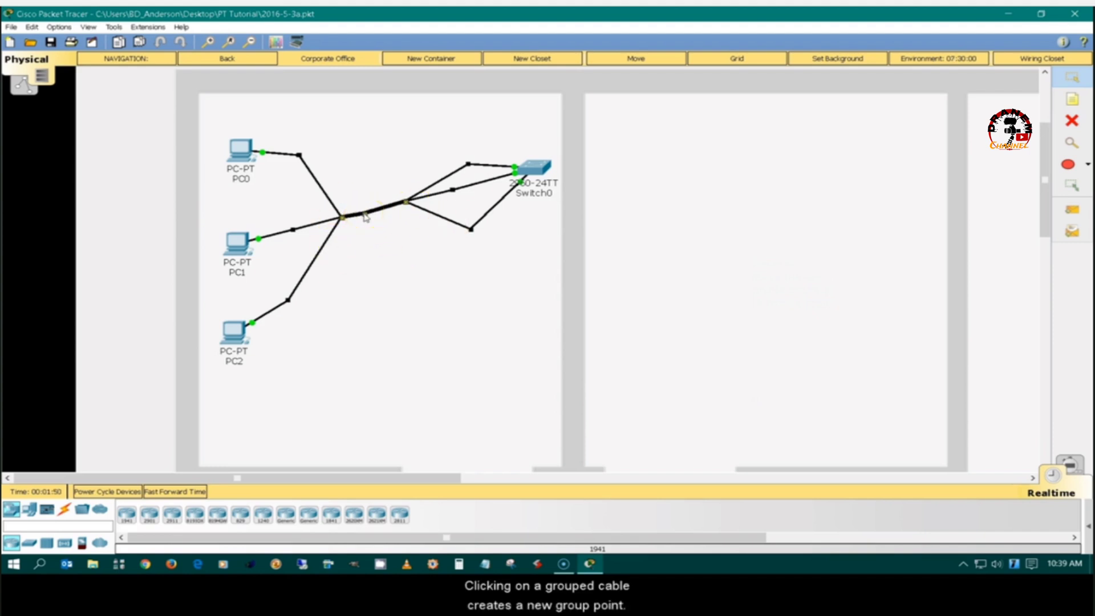
- Lift the grouped run's bend points to the room's top edge and shift the Switch0-side point right
drag(364, 217, 407, 105)
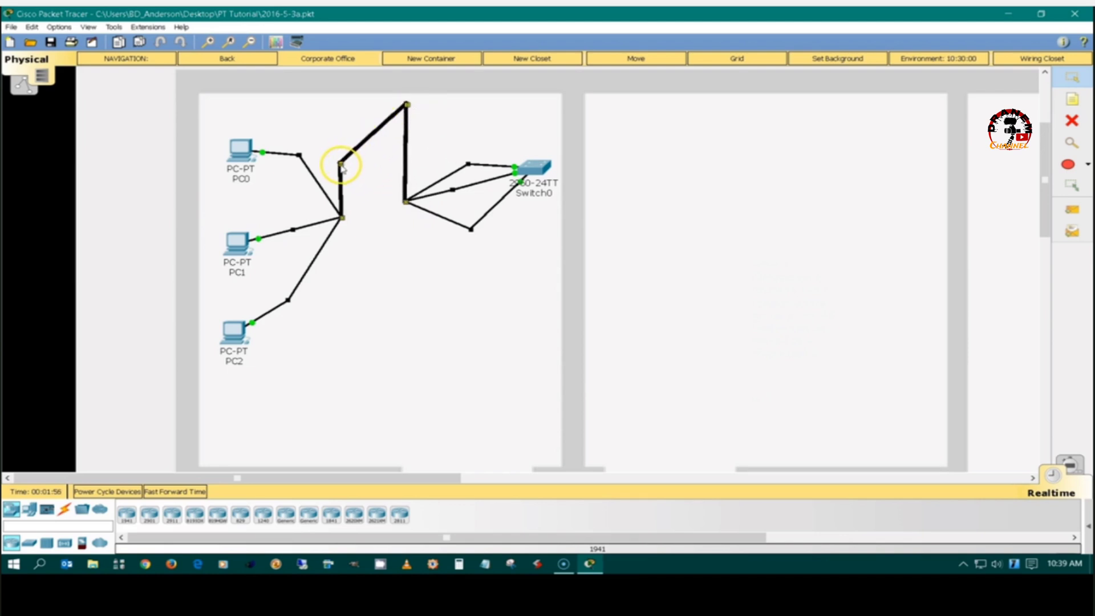
drag(342, 165, 348, 109)
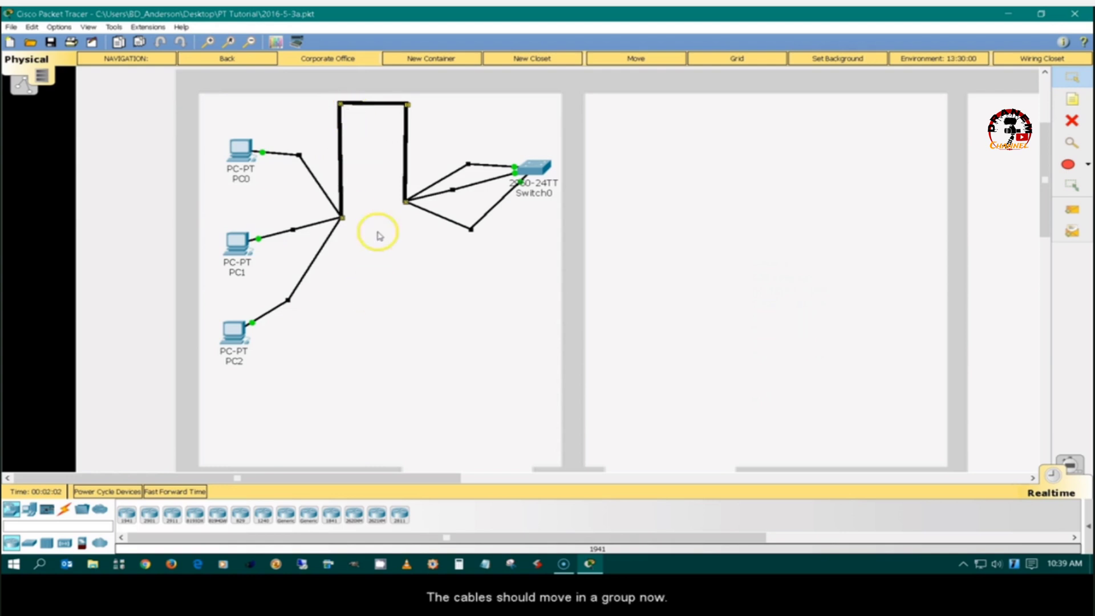
drag(405, 201, 431, 112)
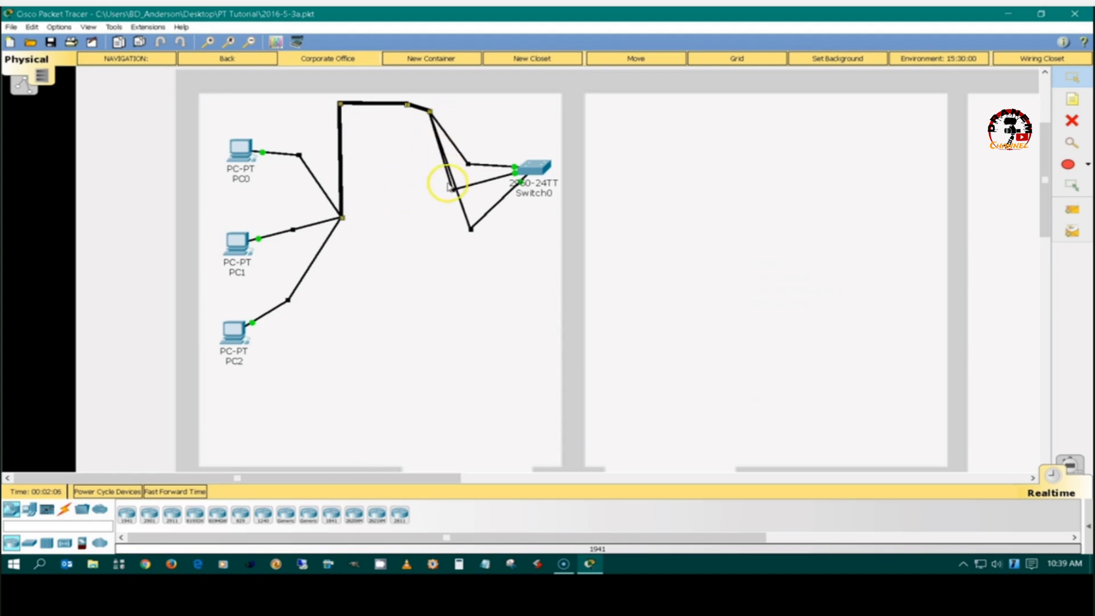
drag(451, 193, 467, 188)
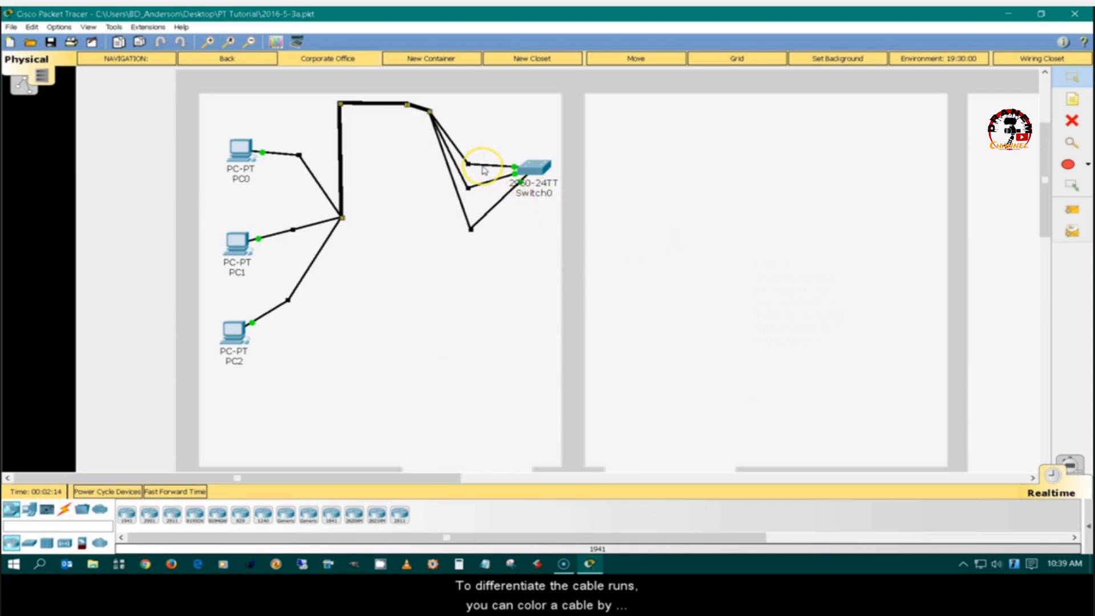
- Color the PC0 cable red
mouse_move(484, 169)
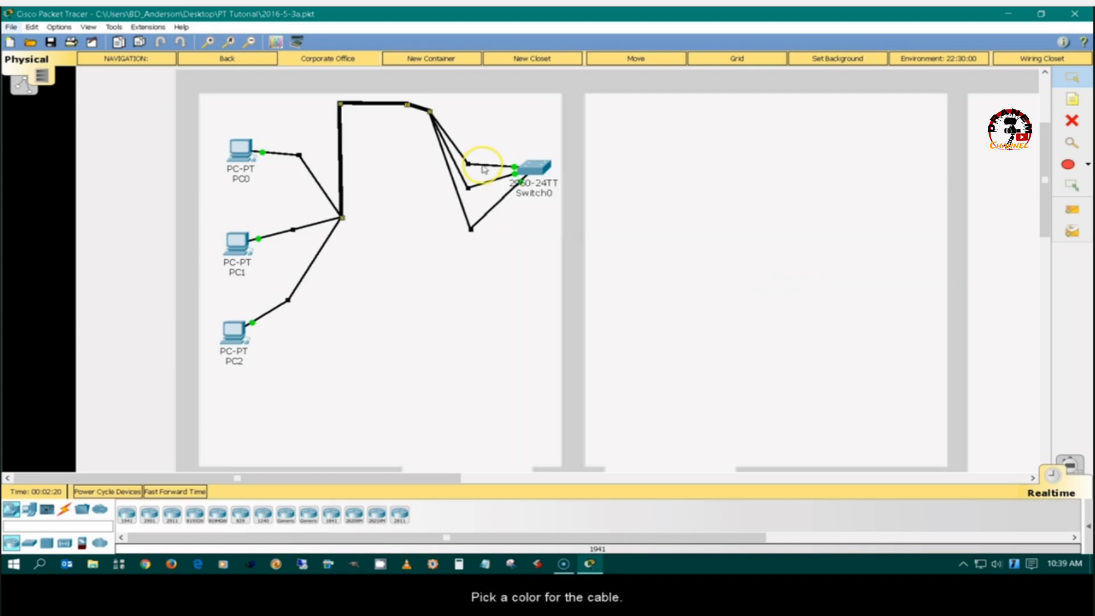
right_click(484, 169)
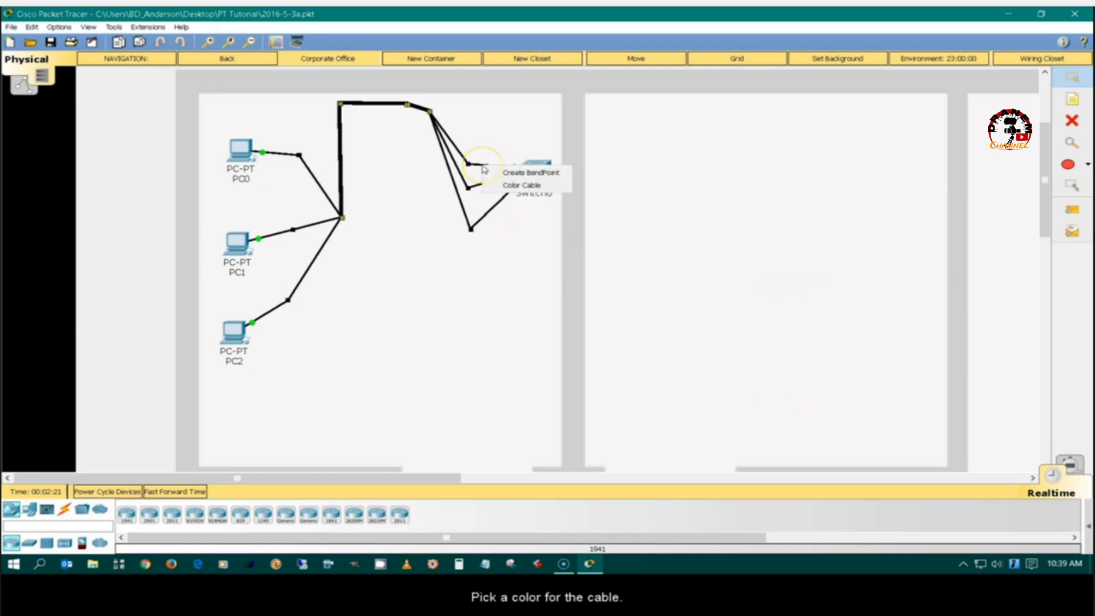
click(521, 185)
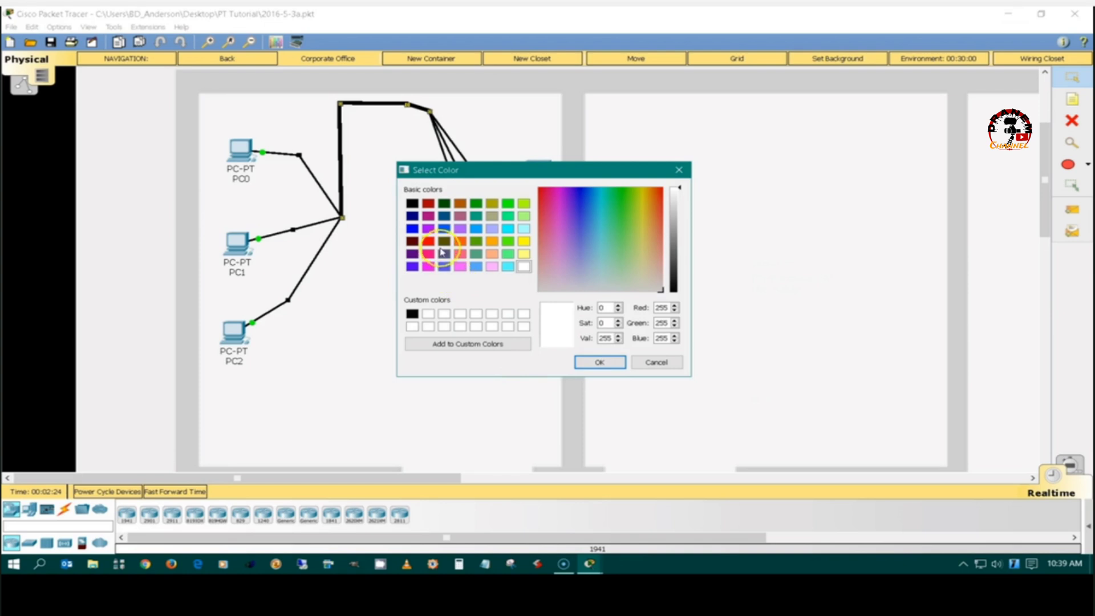
click(428, 242)
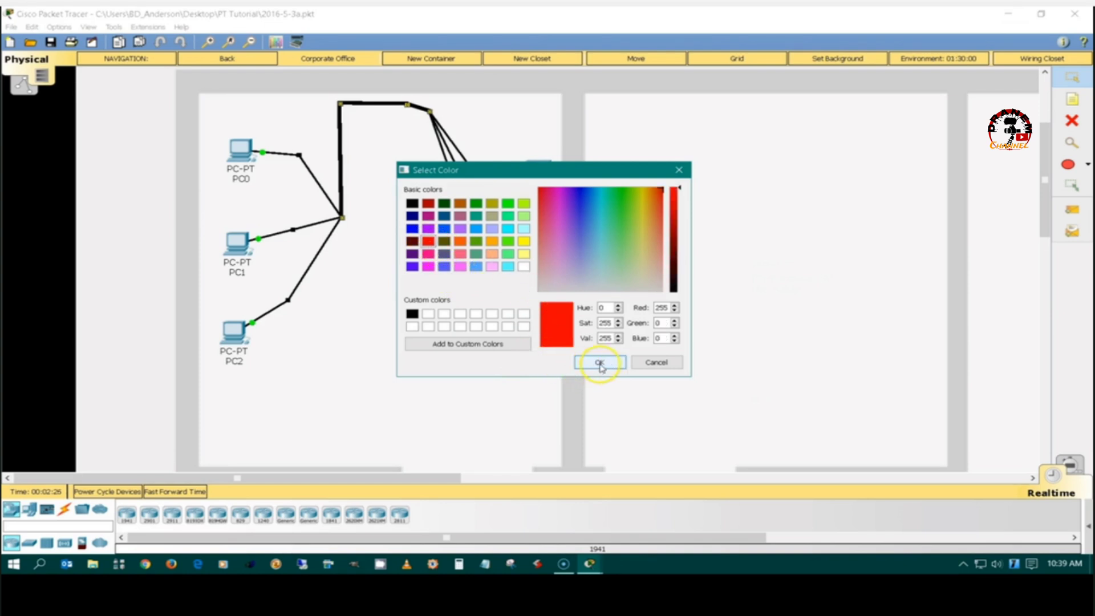
click(600, 364)
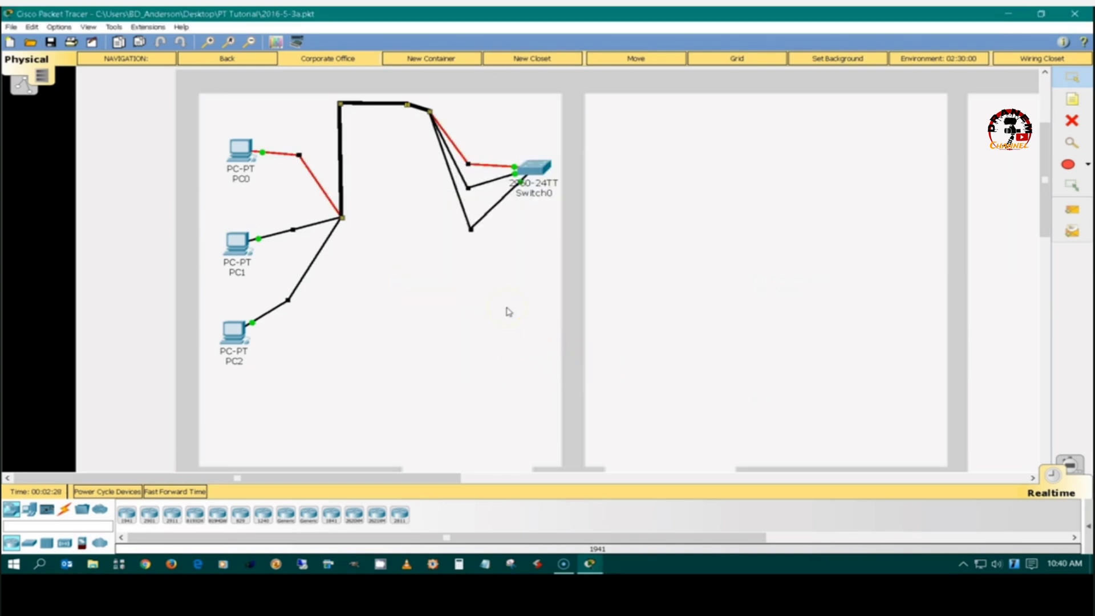
- Nudge the top-left group bend point slightly lower
click(495, 179)
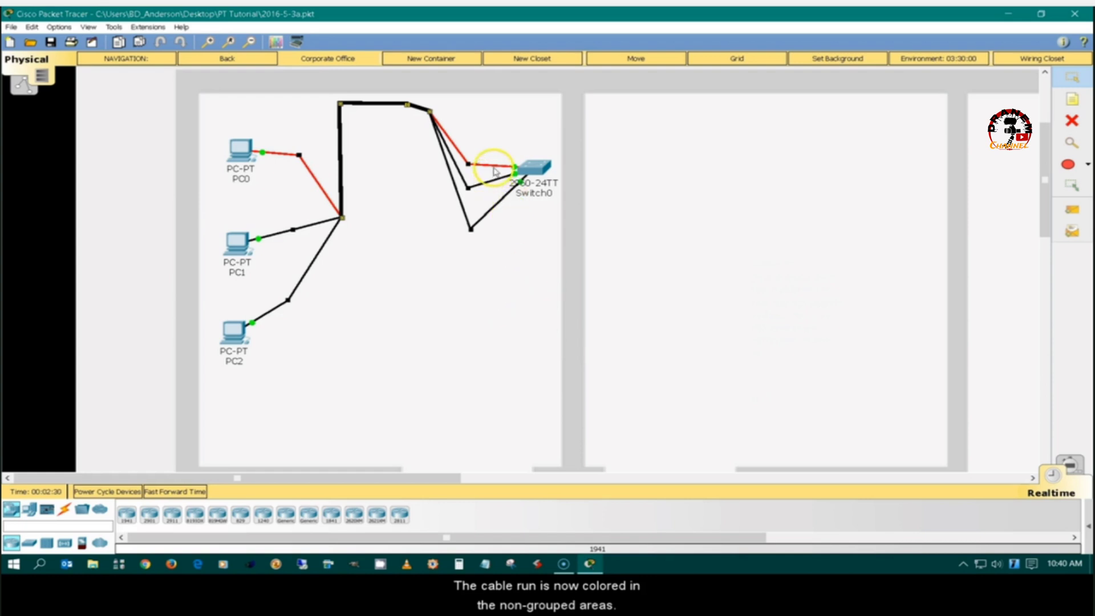
mouse_move(317, 183)
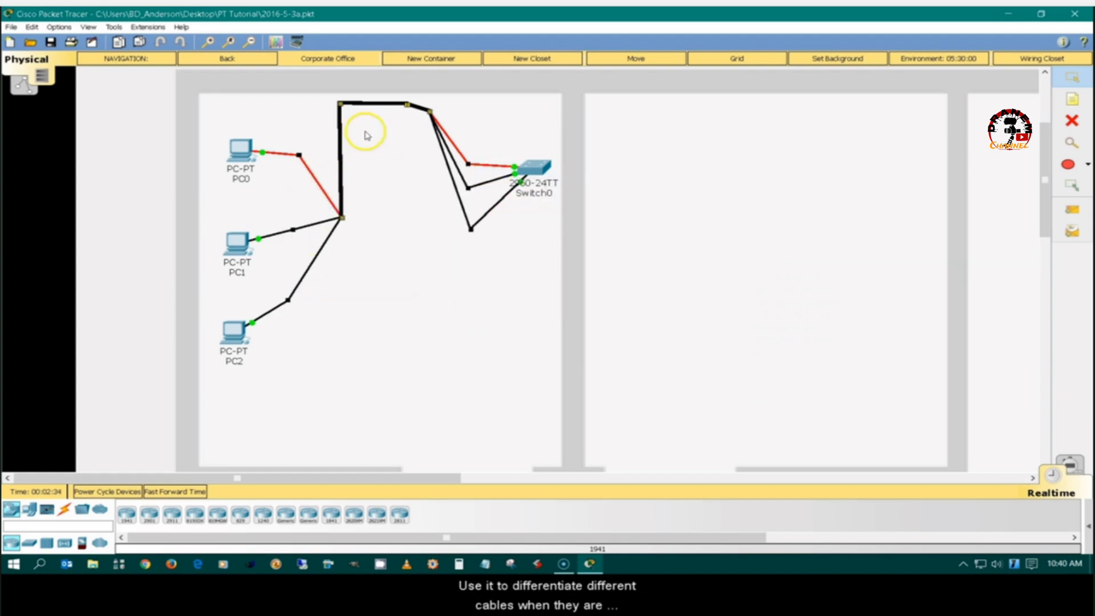
drag(341, 104, 341, 118)
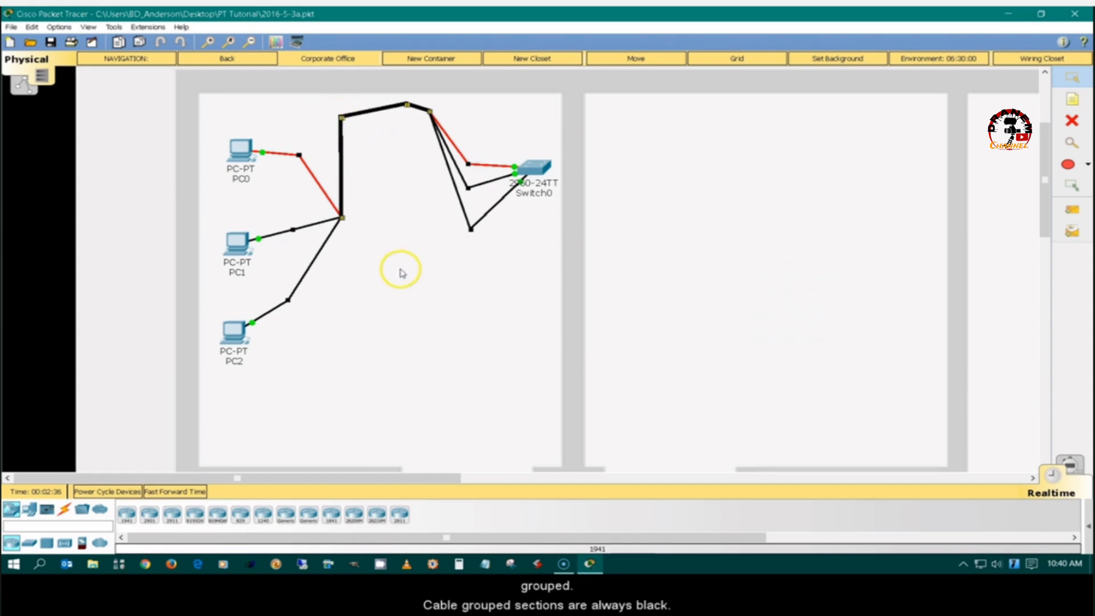
- Color PC1's cable dark green and PC2's cable blue
right_click(491, 183)
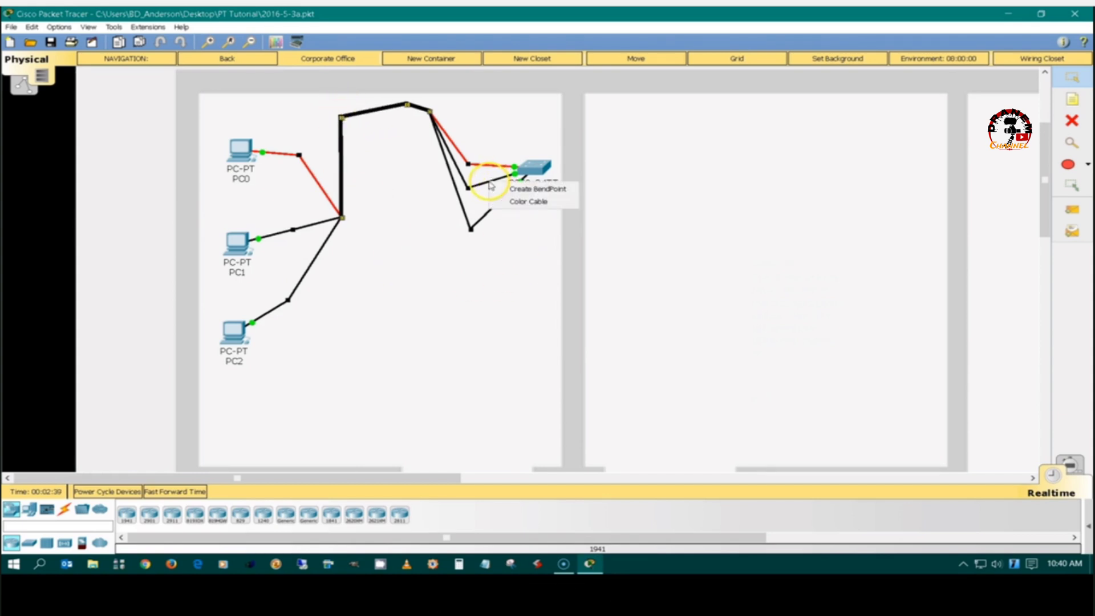
click(531, 204)
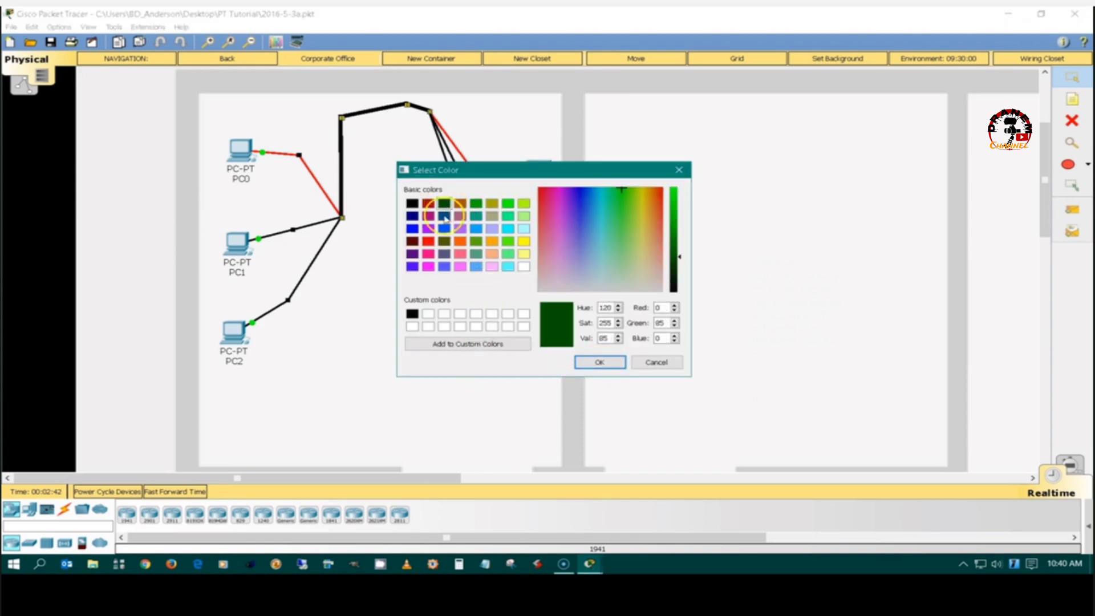
click(600, 362)
right_click(477, 224)
click(509, 243)
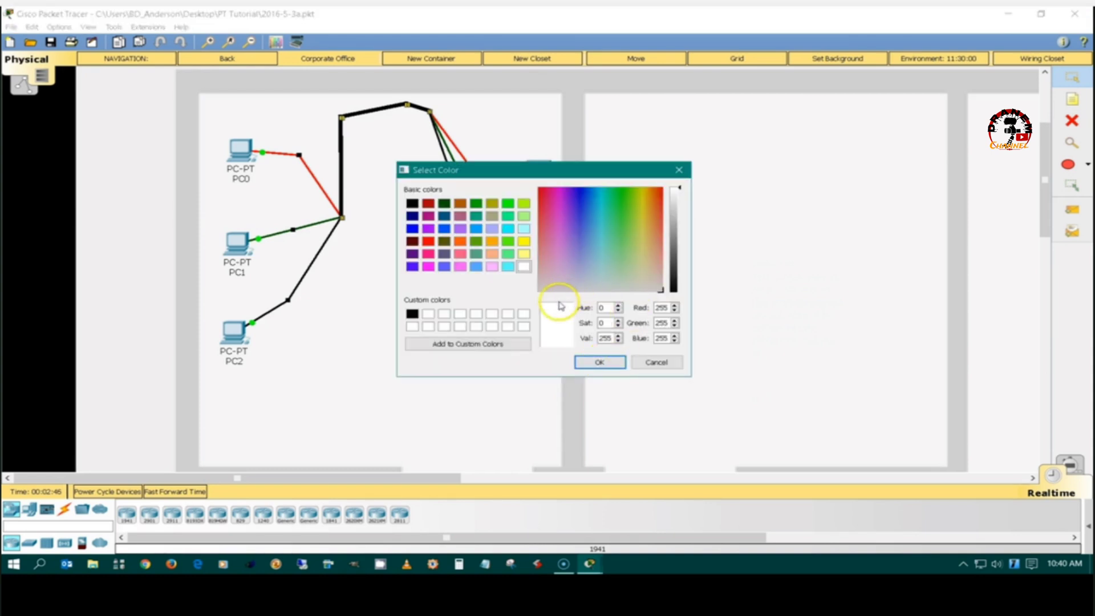
click(411, 228)
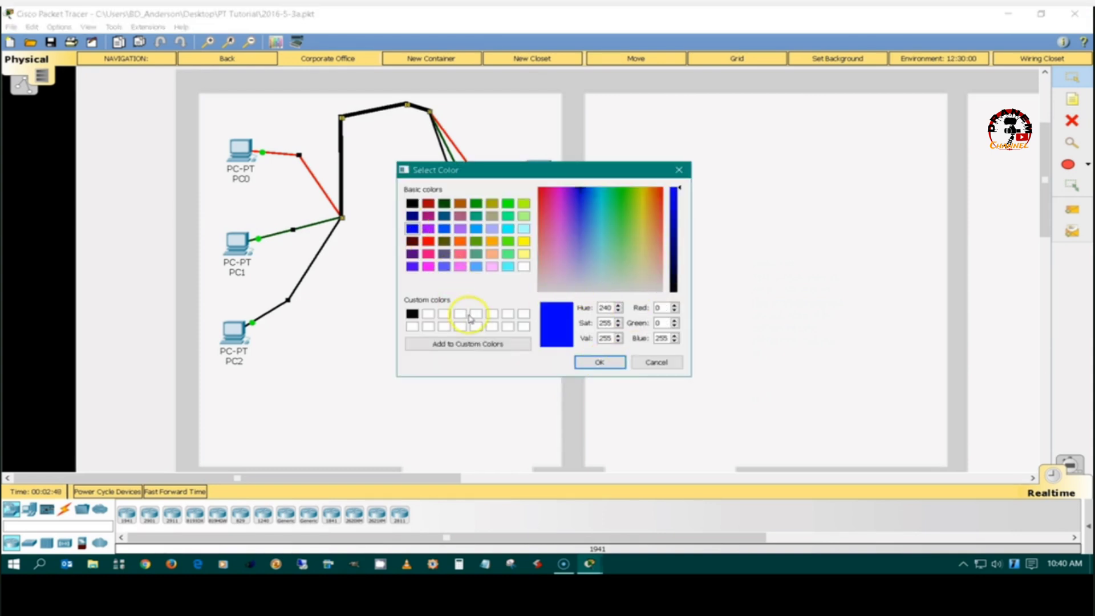
click(599, 362)
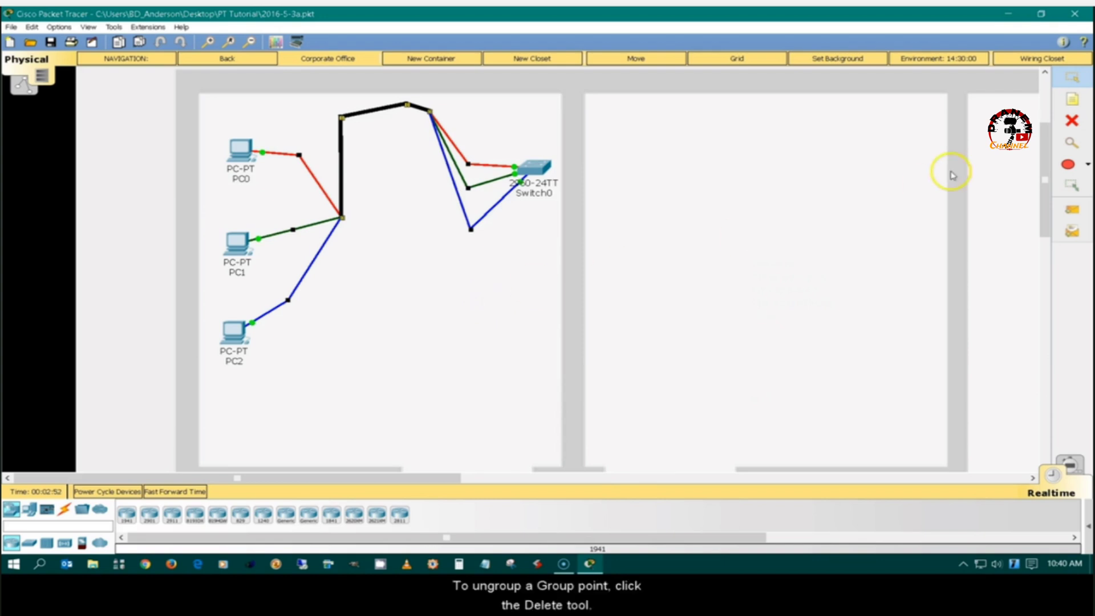
- Use the Delete tool on the black top group point to Ungroup All three cables
click(1070, 120)
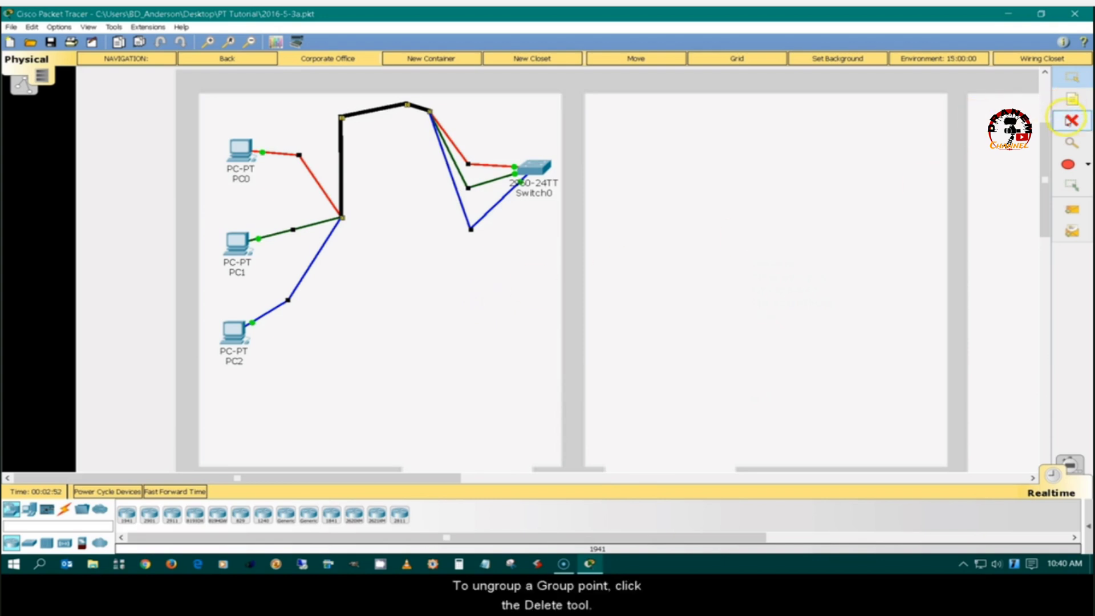
click(407, 105)
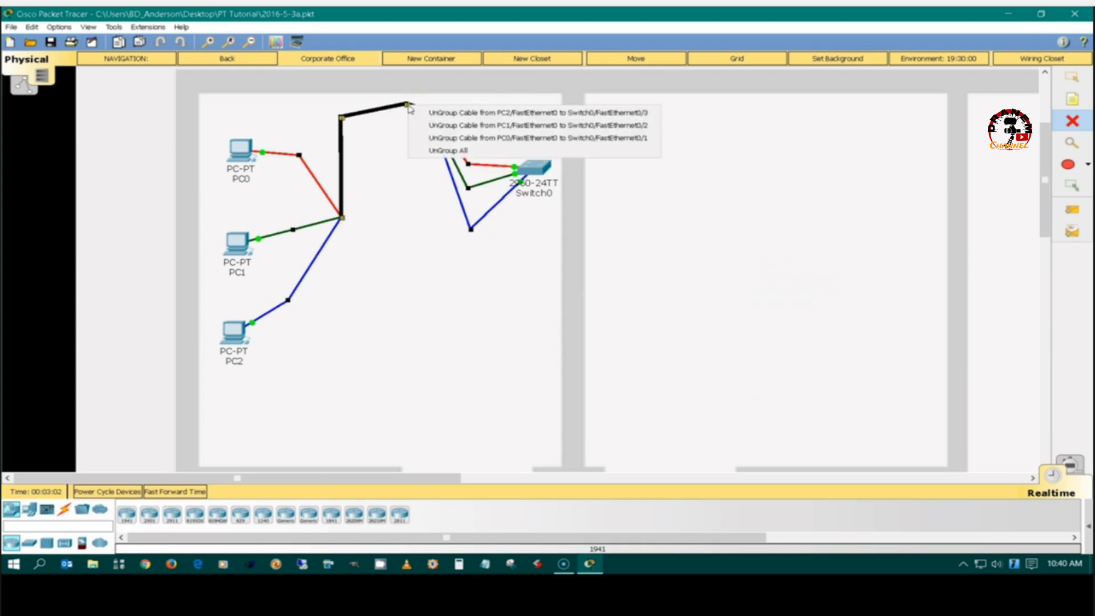
click(465, 151)
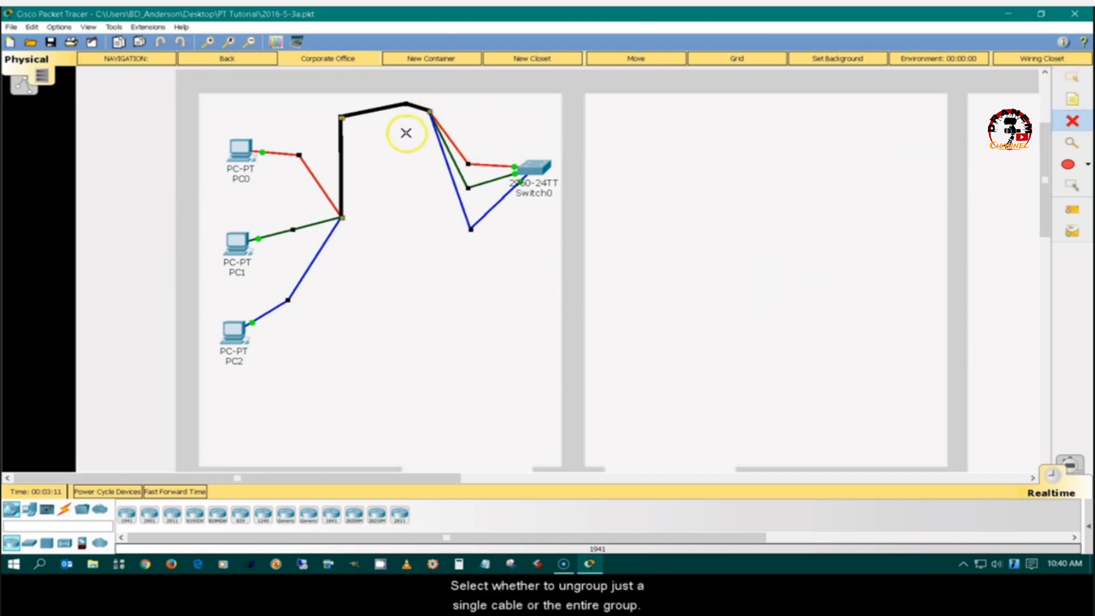
click(1081, 79)
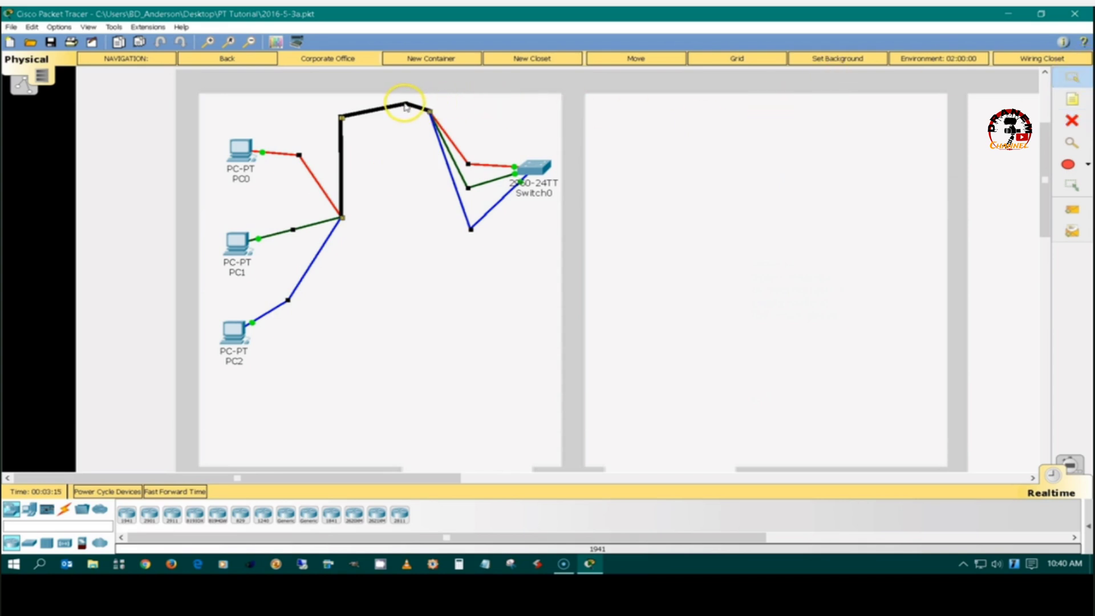
- Pull the red cable's bend out of the top run and delete the blue cable's bend near Switch0
mouse_move(405, 106)
mouse_down()
mouse_move(394, 126)
mouse_move(403, 106)
mouse_move(395, 113)
mouse_up()
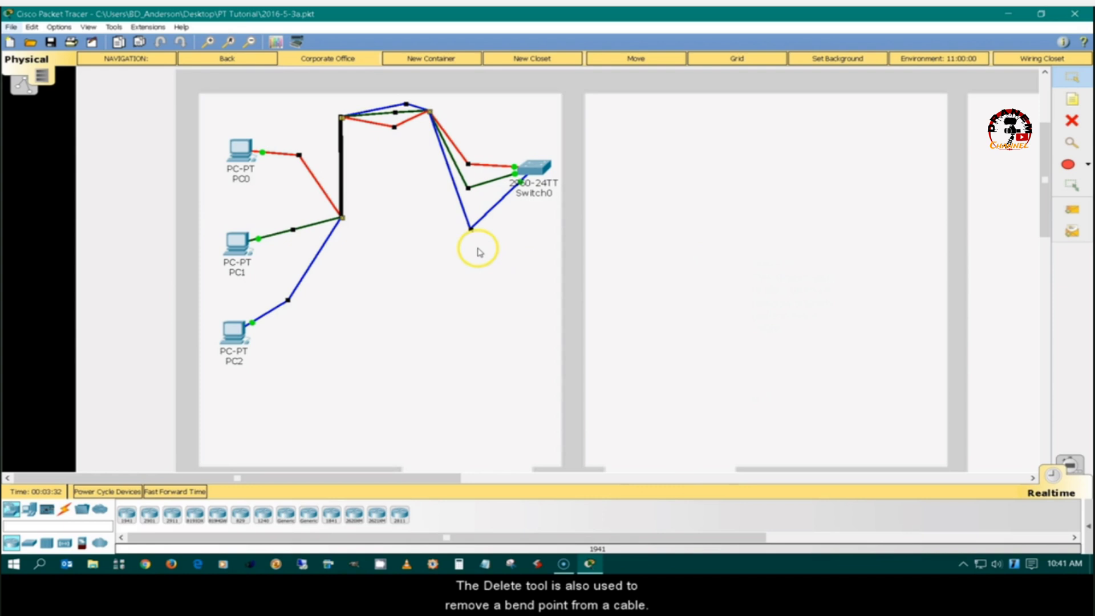
click(1071, 120)
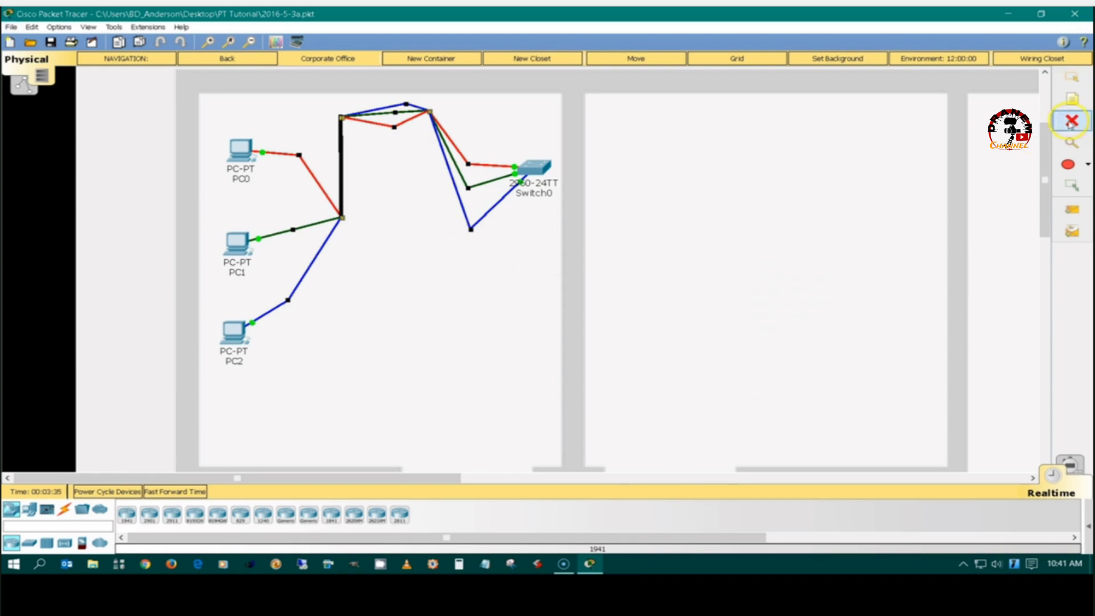
click(471, 229)
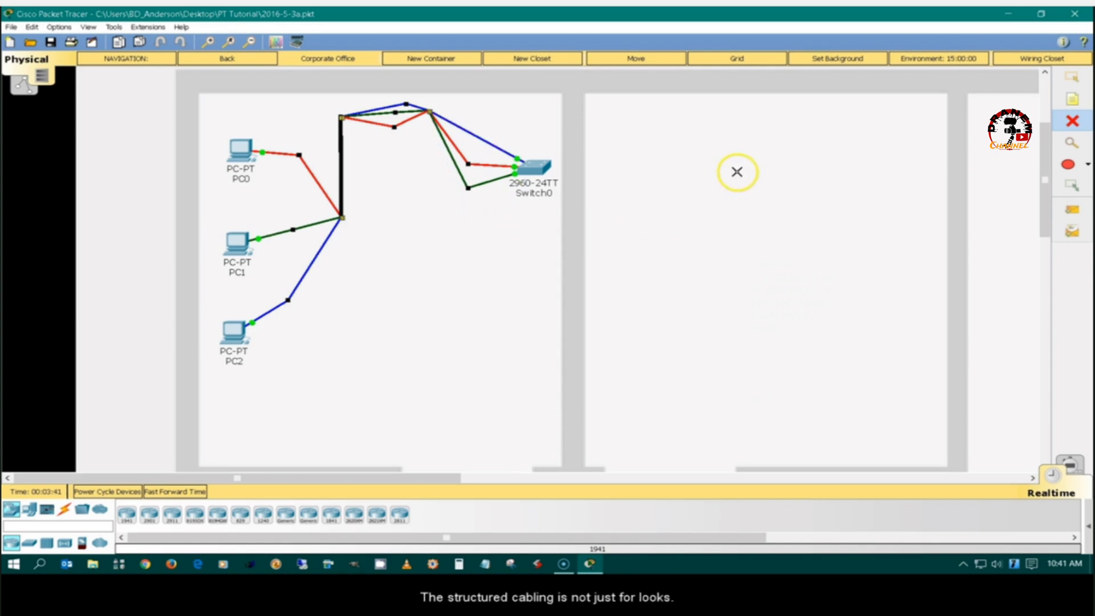
- Add a bend point to the blue cable and snap the green cable's bend onto the top bundle
click(1071, 77)
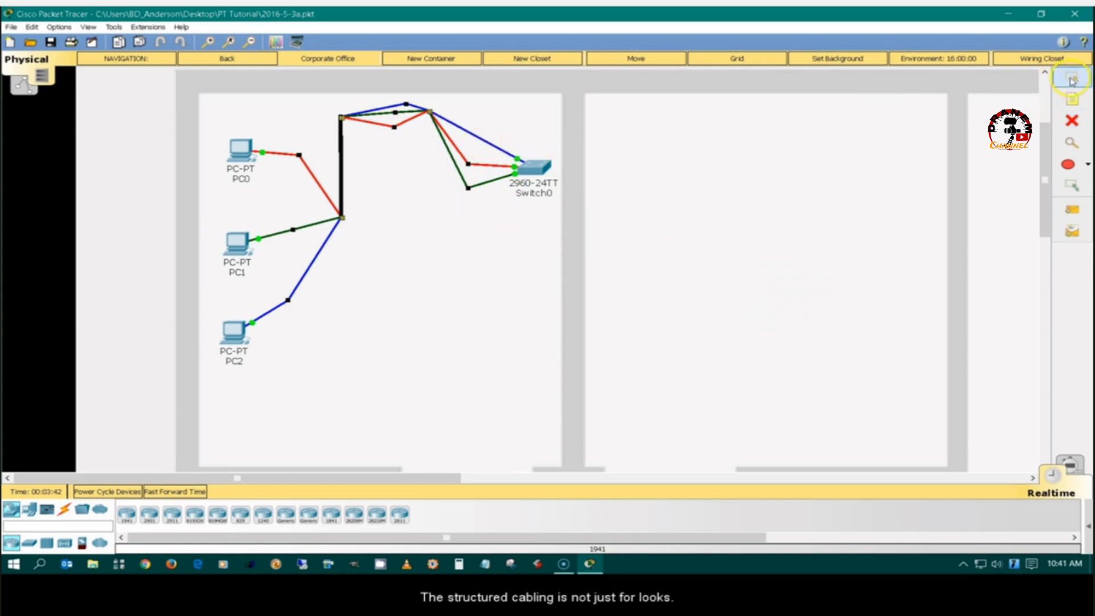
right_click(468, 133)
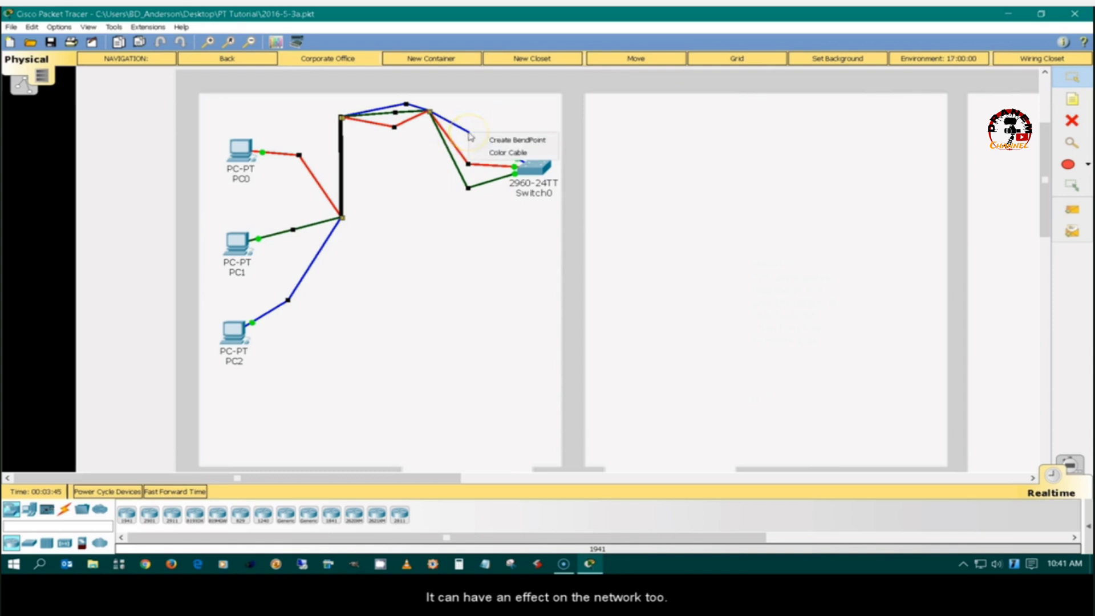
click(513, 140)
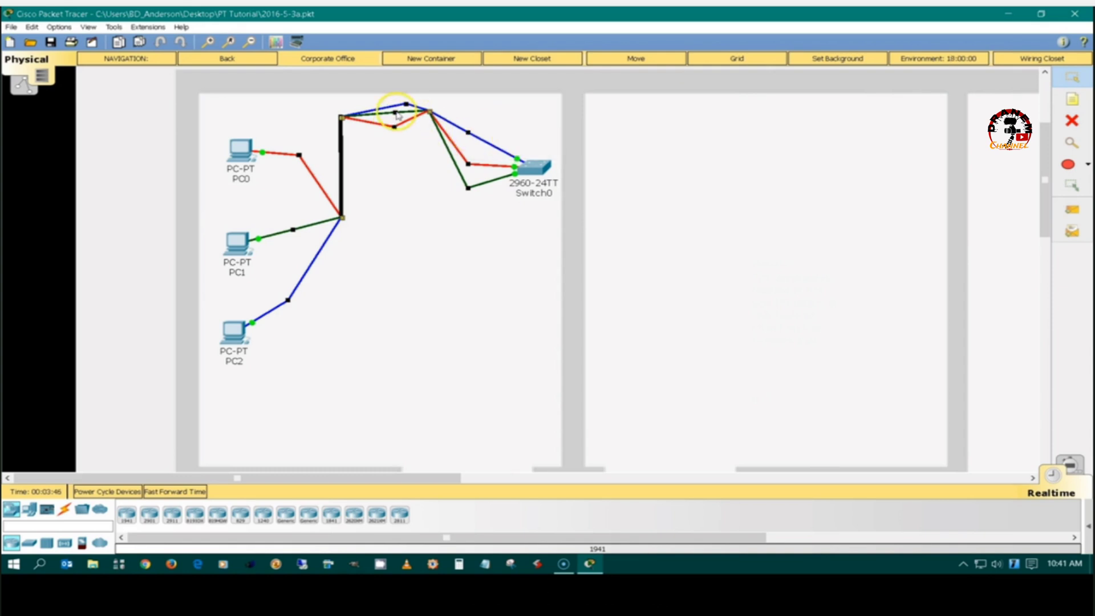
mouse_move(396, 114)
mouse_down()
mouse_move(407, 107)
mouse_move(402, 122)
mouse_move(409, 107)
mouse_up()
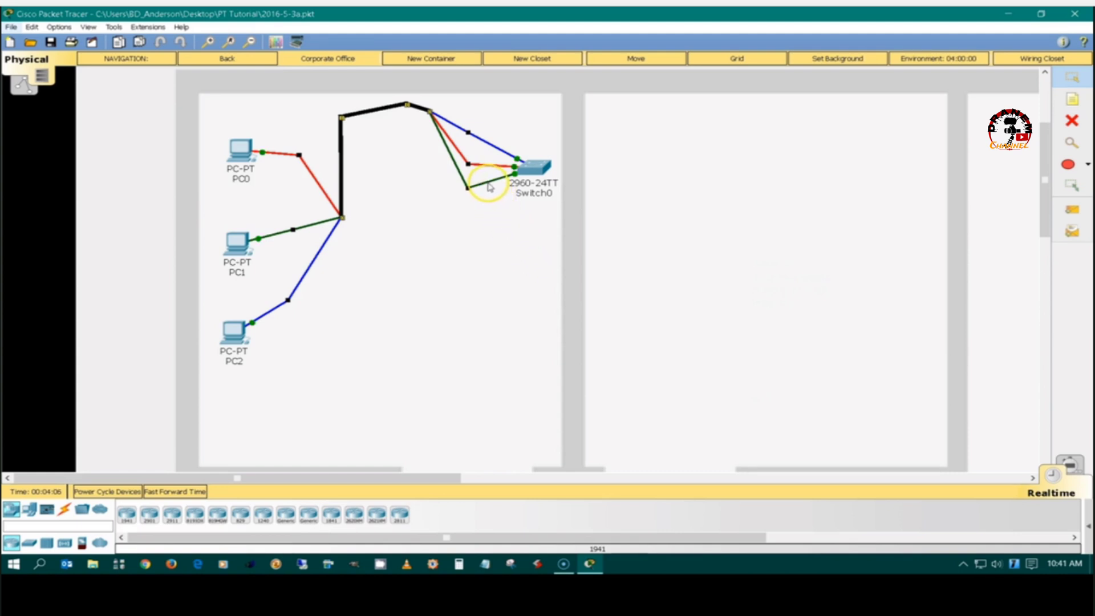
mouse_move(487, 187)
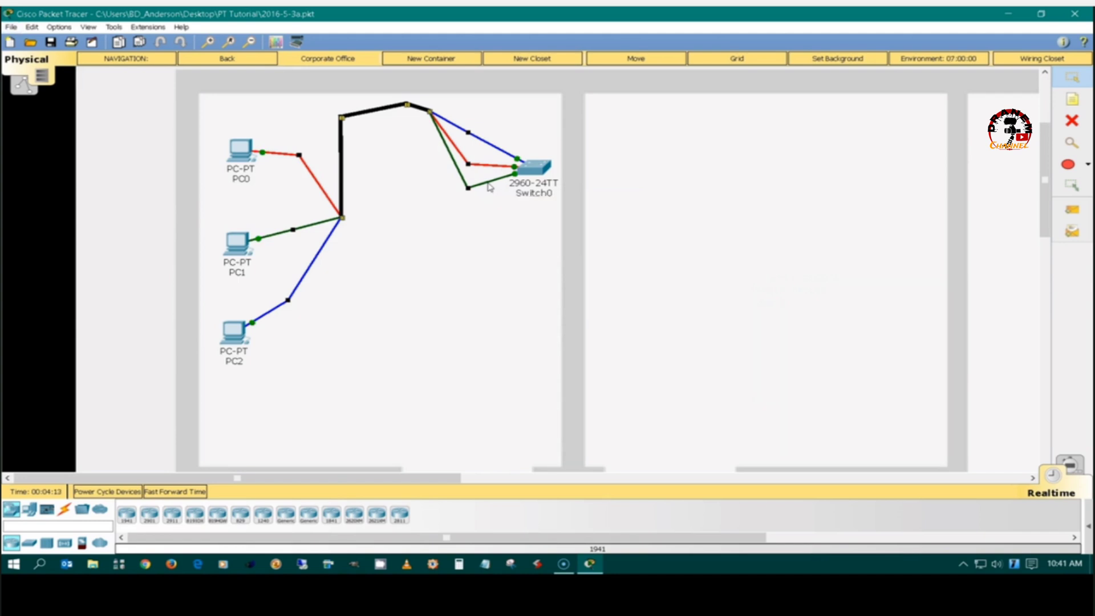
- Check the green cable's length, then move Switch0 into the distant closet at lower right
click(488, 188)
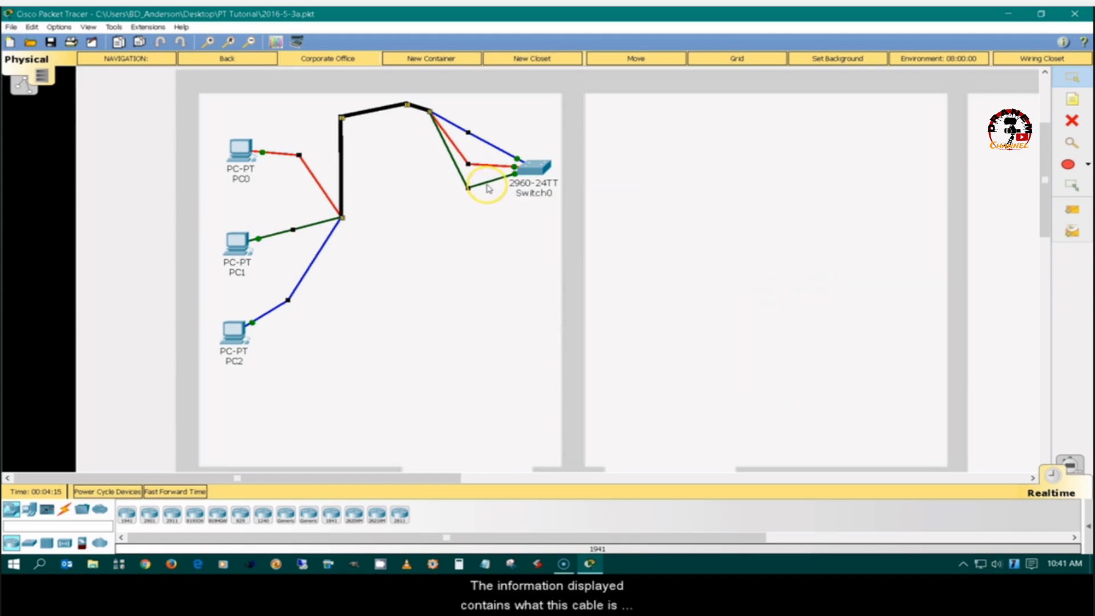
mouse_move(488, 188)
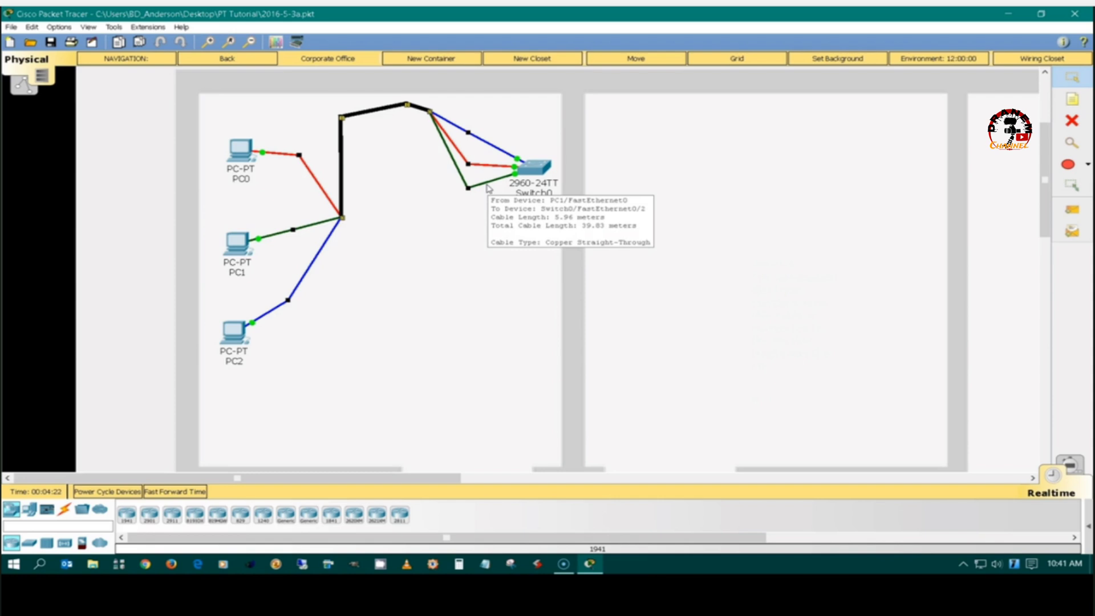
click(488, 208)
drag(541, 187, 1026, 456)
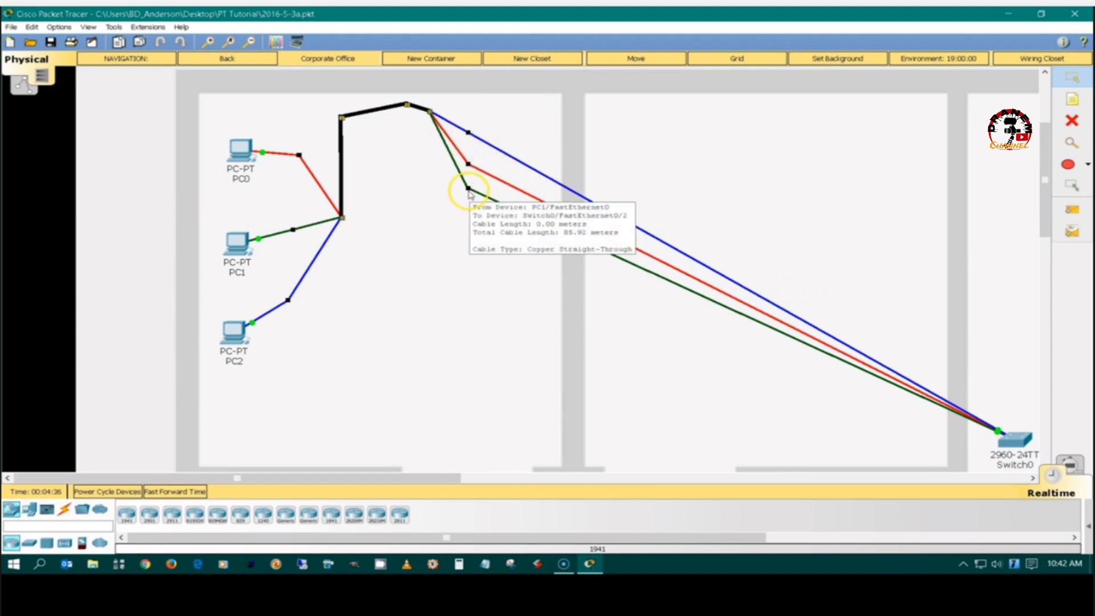
- Reroute the green cable's bend and the black bundle's bend down toward the lower left
drag(469, 191, 329, 358)
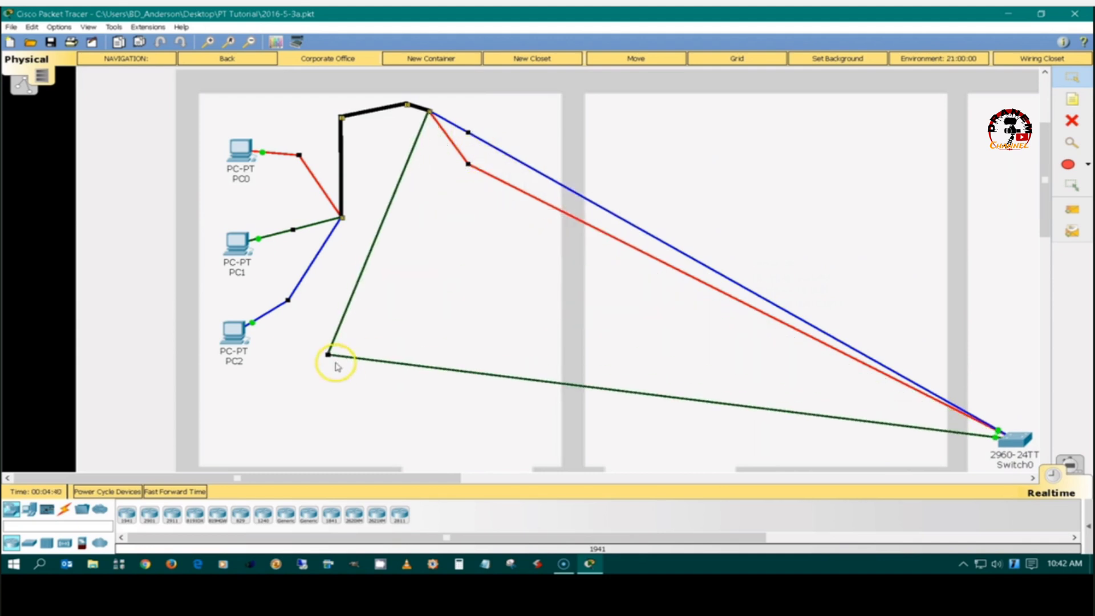
drag(341, 116, 266, 446)
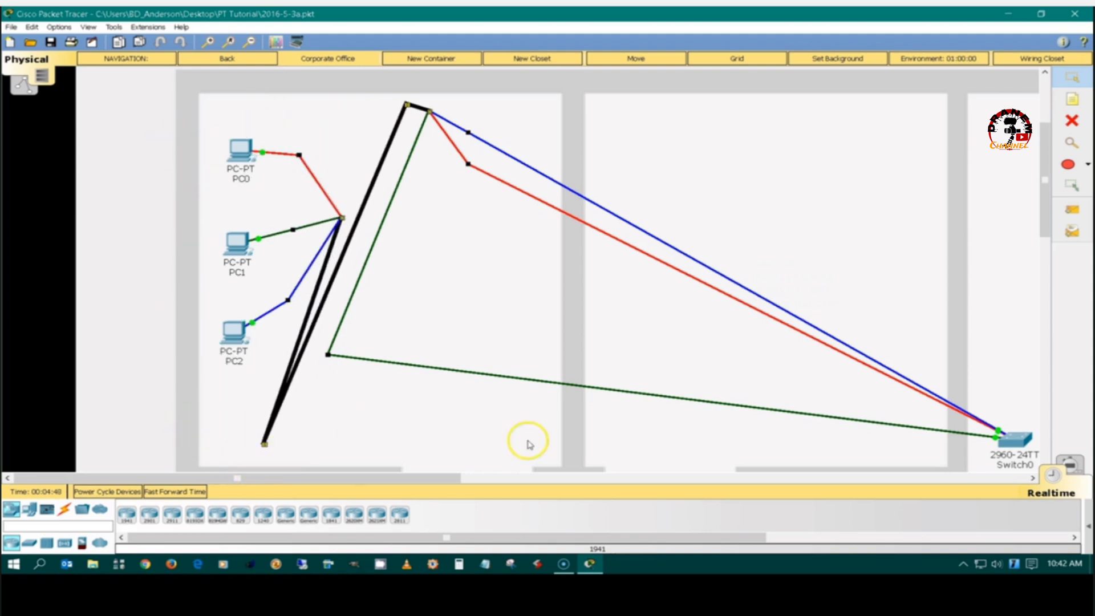
mouse_move(517, 192)
click(680, 284)
click(633, 338)
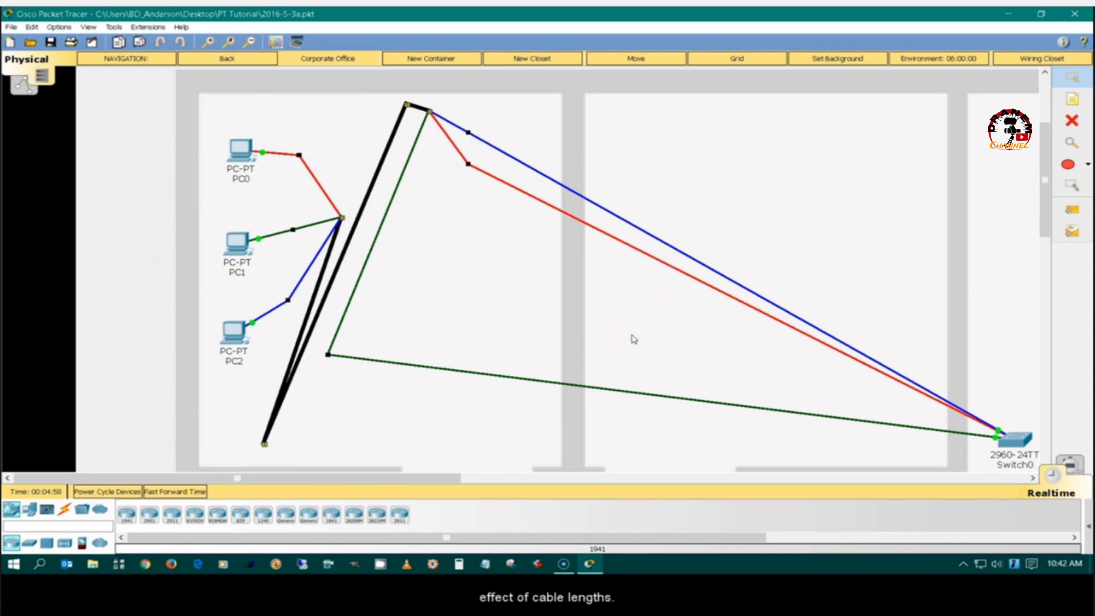
click(559, 298)
click(452, 286)
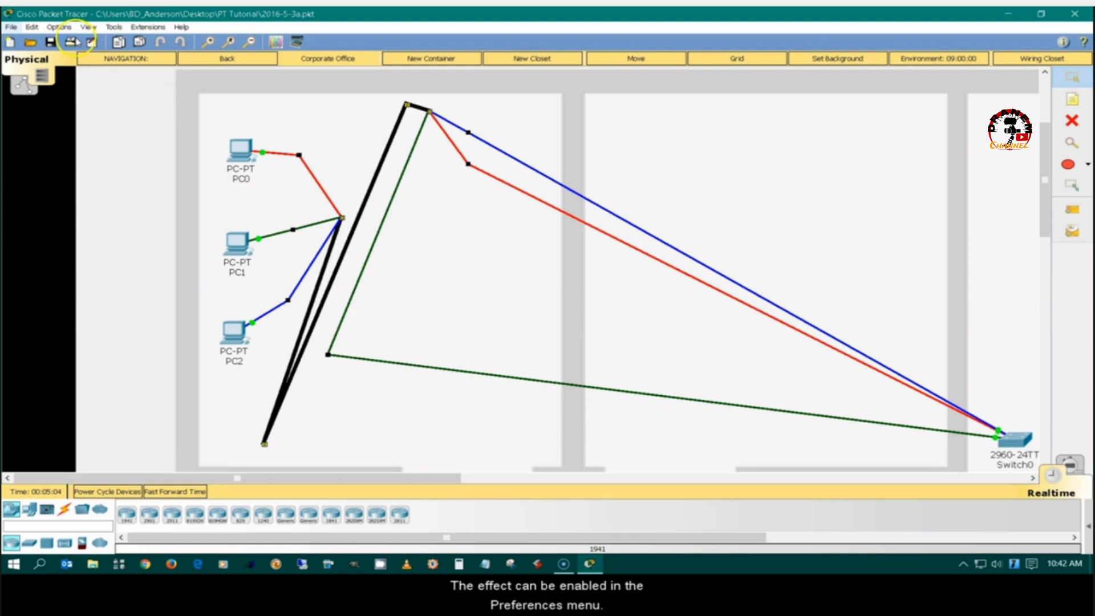
click(63, 29)
click(65, 31)
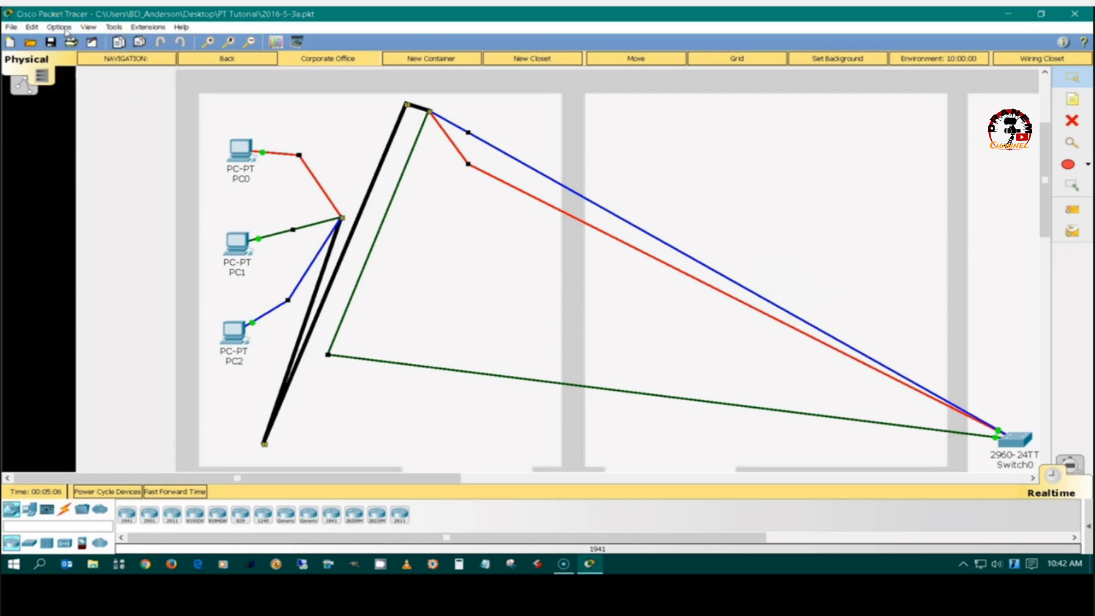
click(66, 32)
click(85, 41)
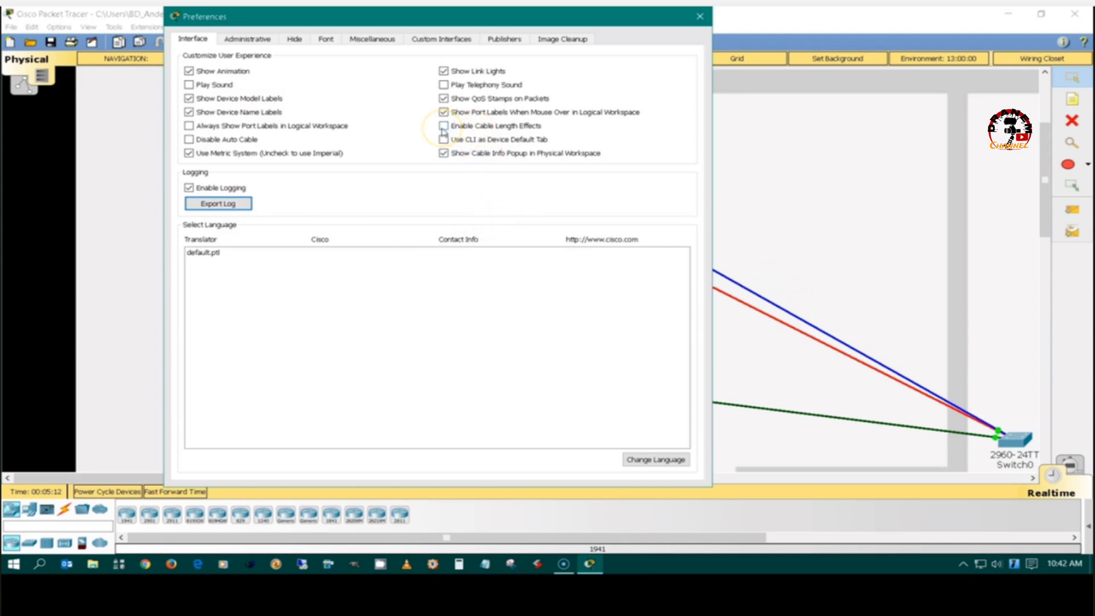
click(700, 16)
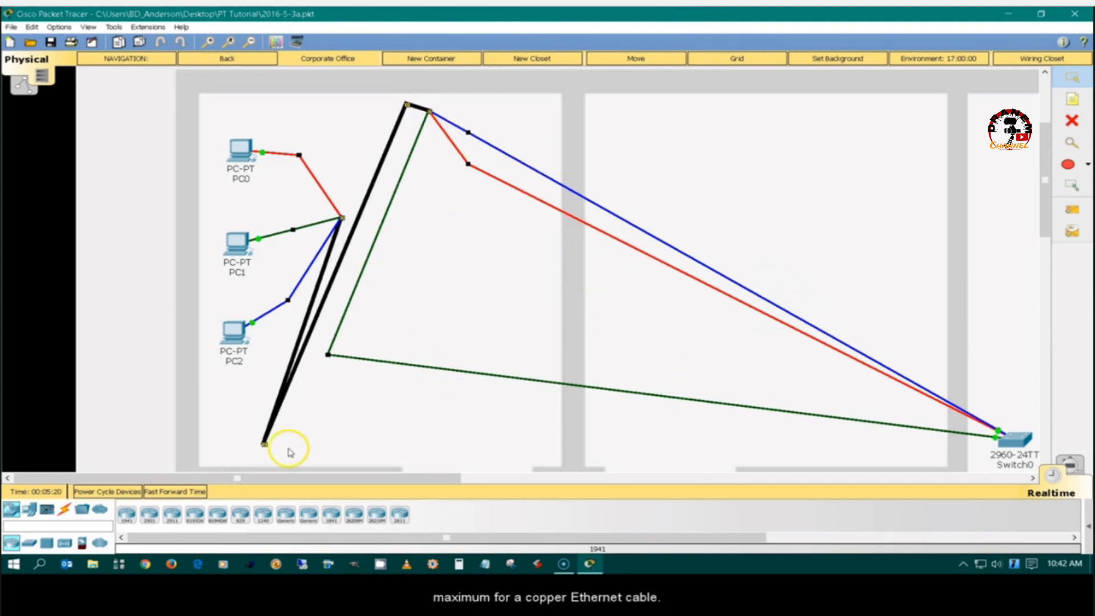
- Raise the black bundle's and green cable's bend points so PC1's cable totals 84.99 meters
drag(264, 442, 296, 385)
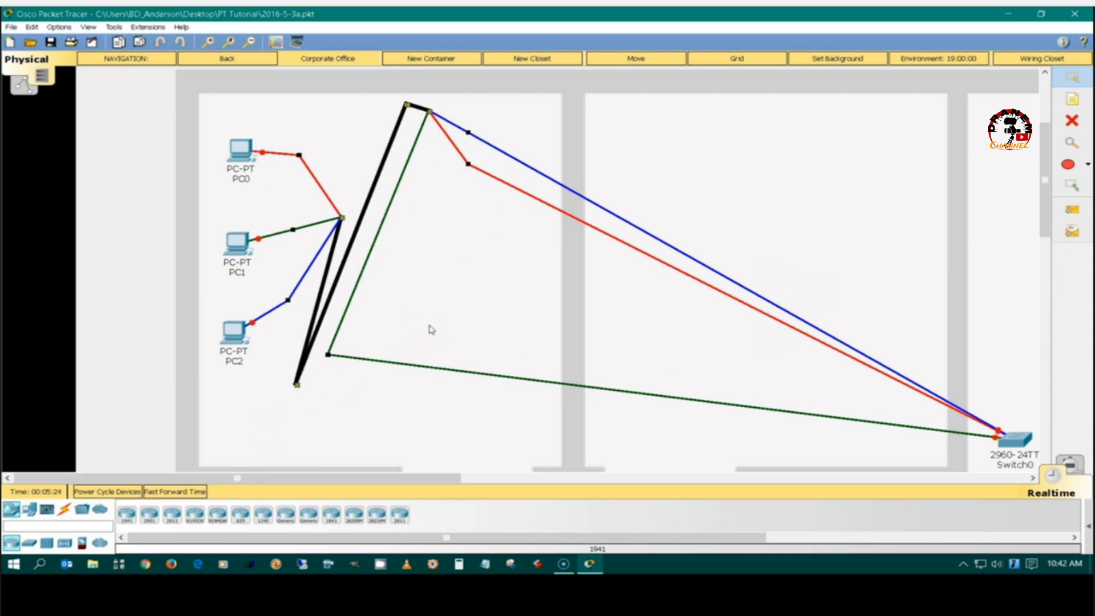
mouse_move(369, 365)
drag(296, 383, 371, 166)
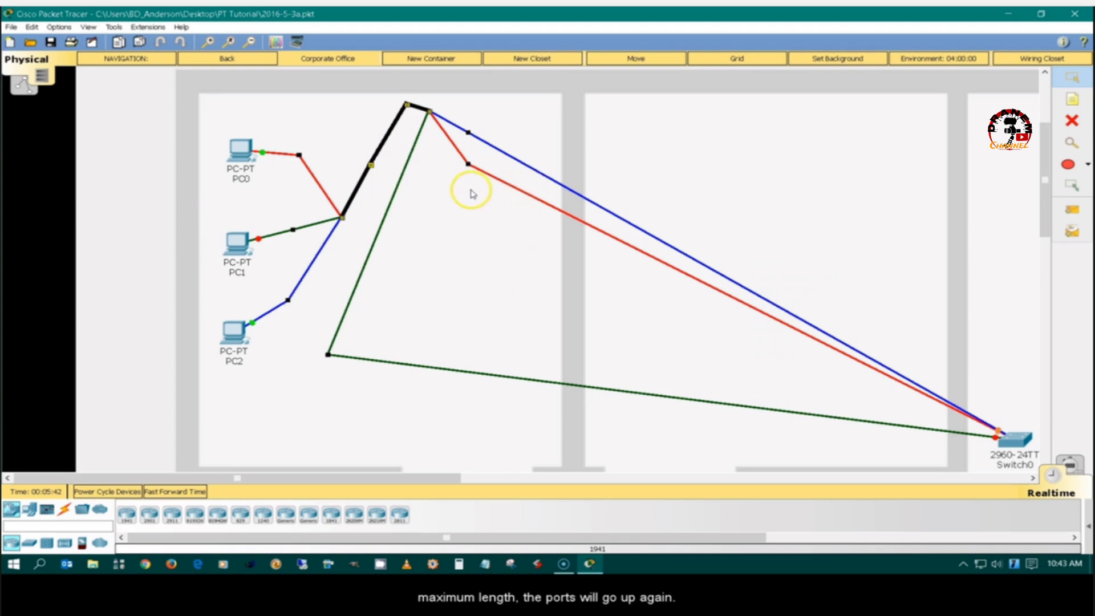
drag(330, 357, 478, 241)
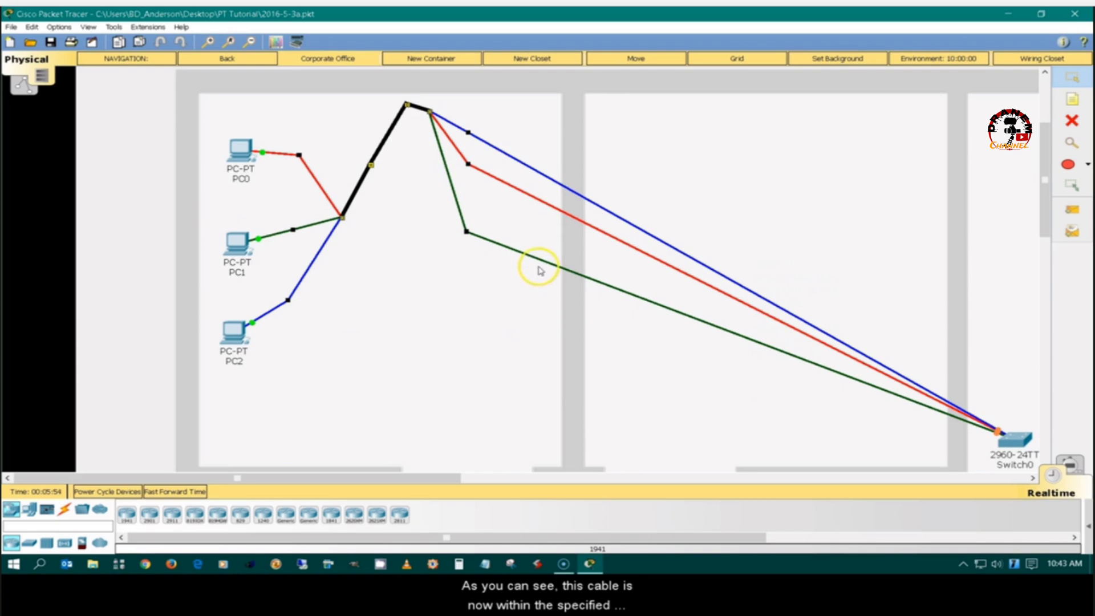
mouse_move(542, 263)
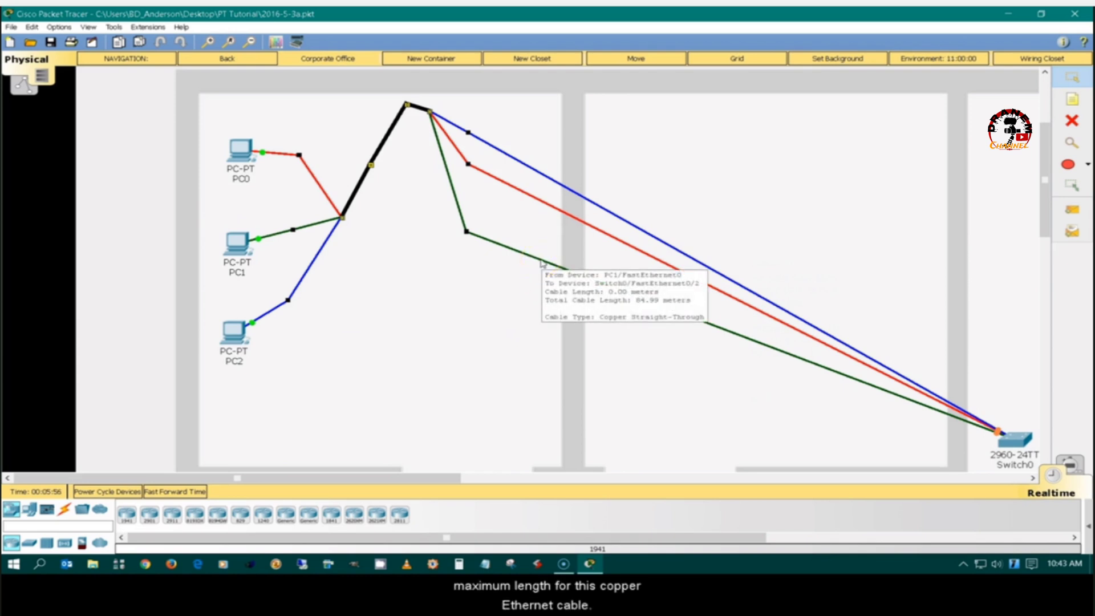